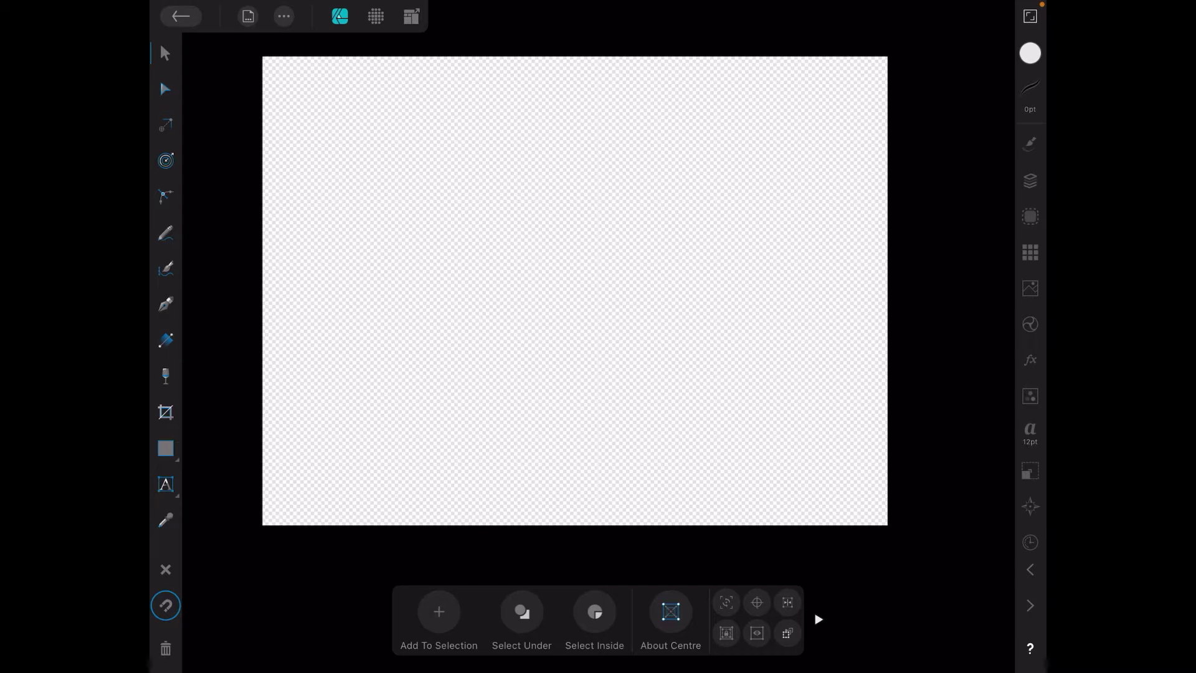
- Import the muscle-figure photo from the Photos Recents album via Document > Place Image
left_click(248, 16)
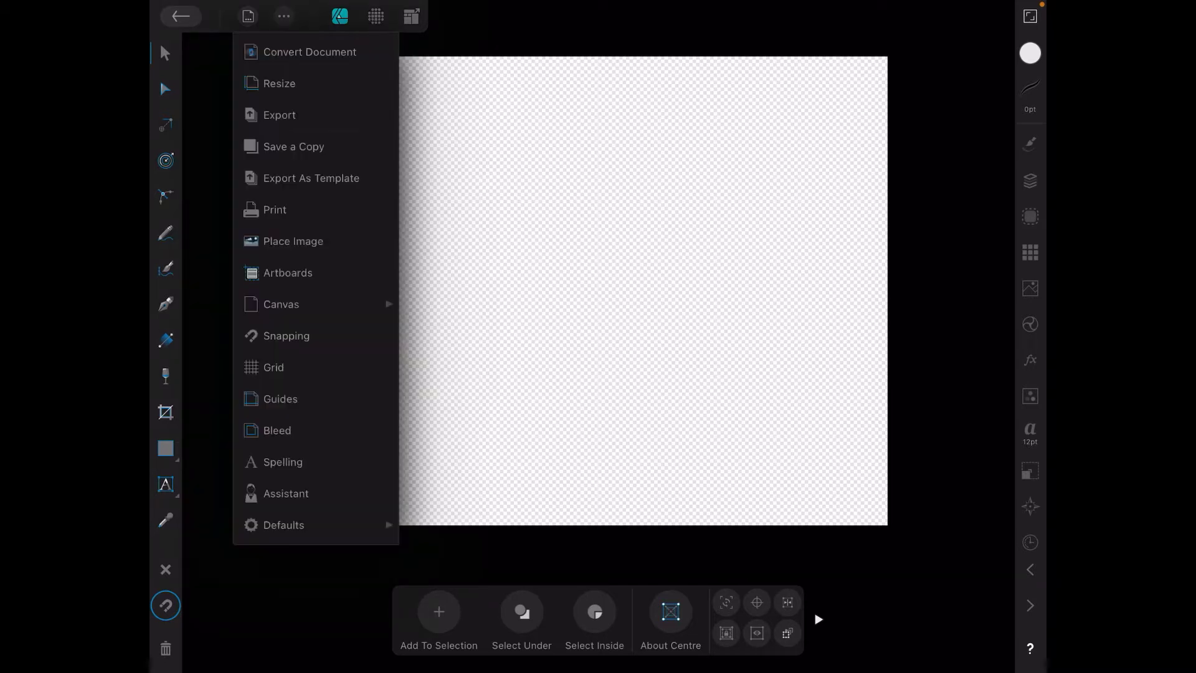
left_click(293, 242)
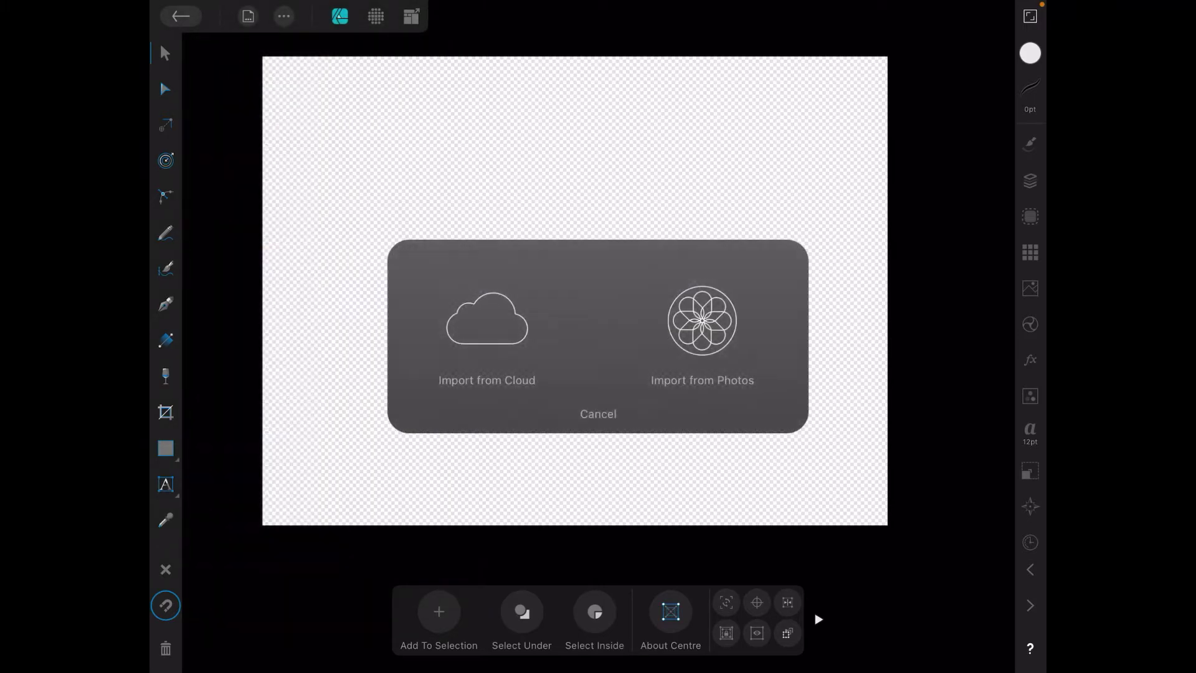
left_click(702, 321)
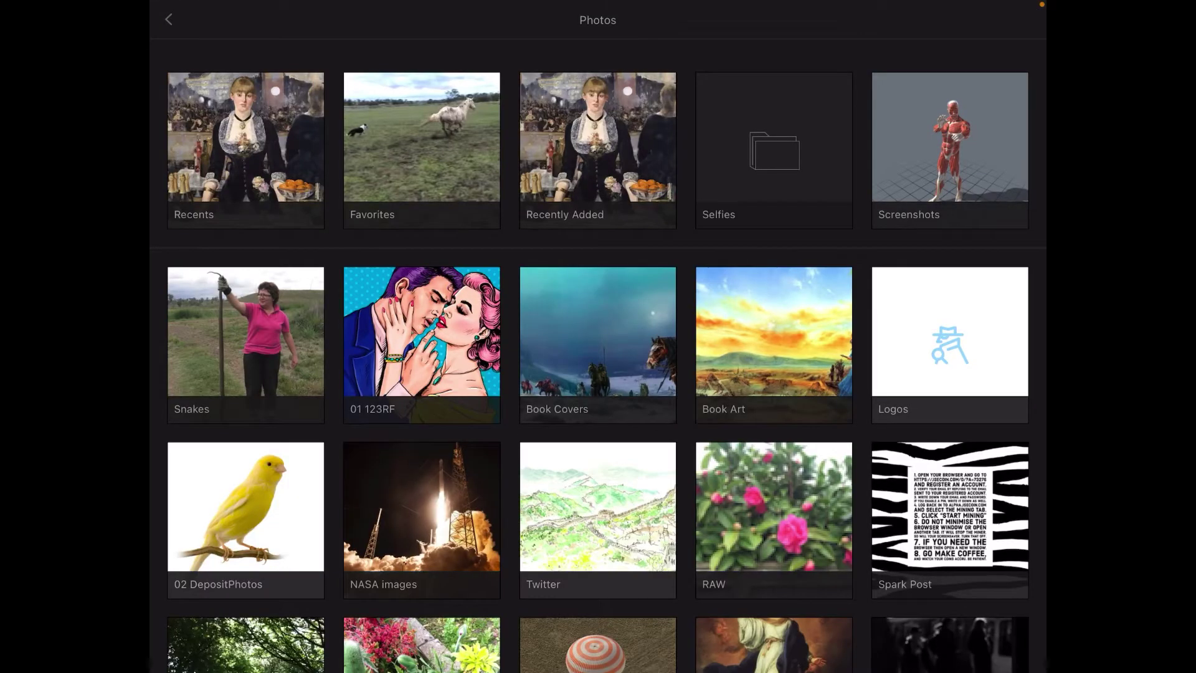
left_click(246, 150)
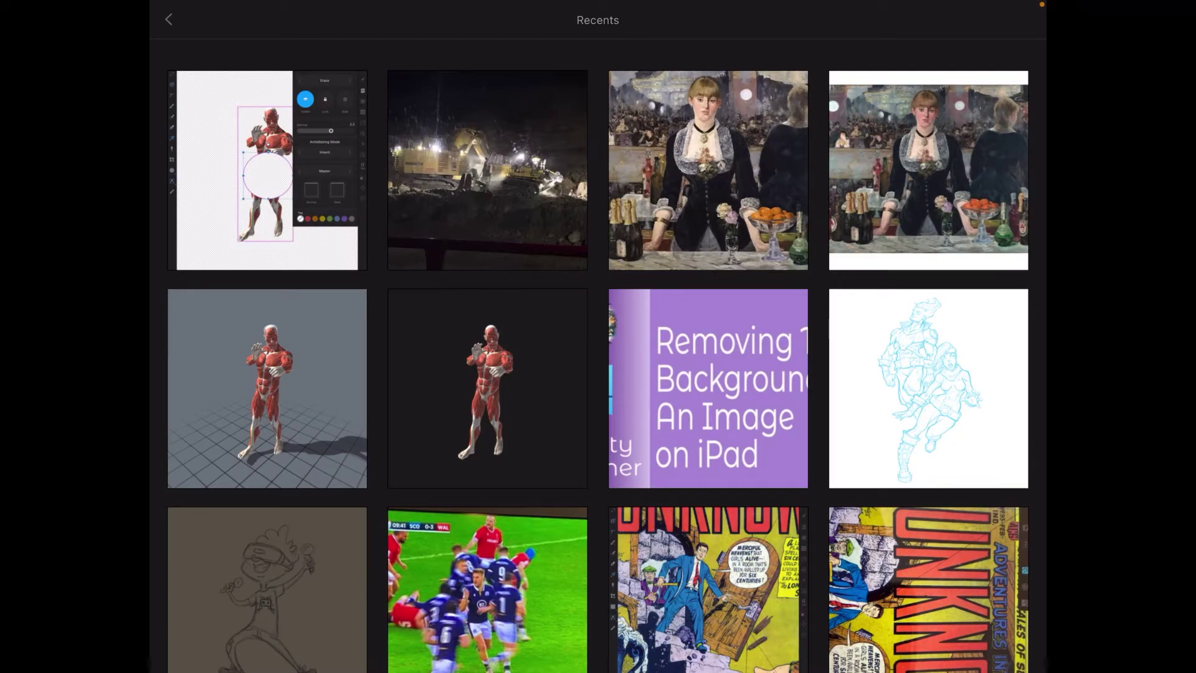
left_click(488, 388)
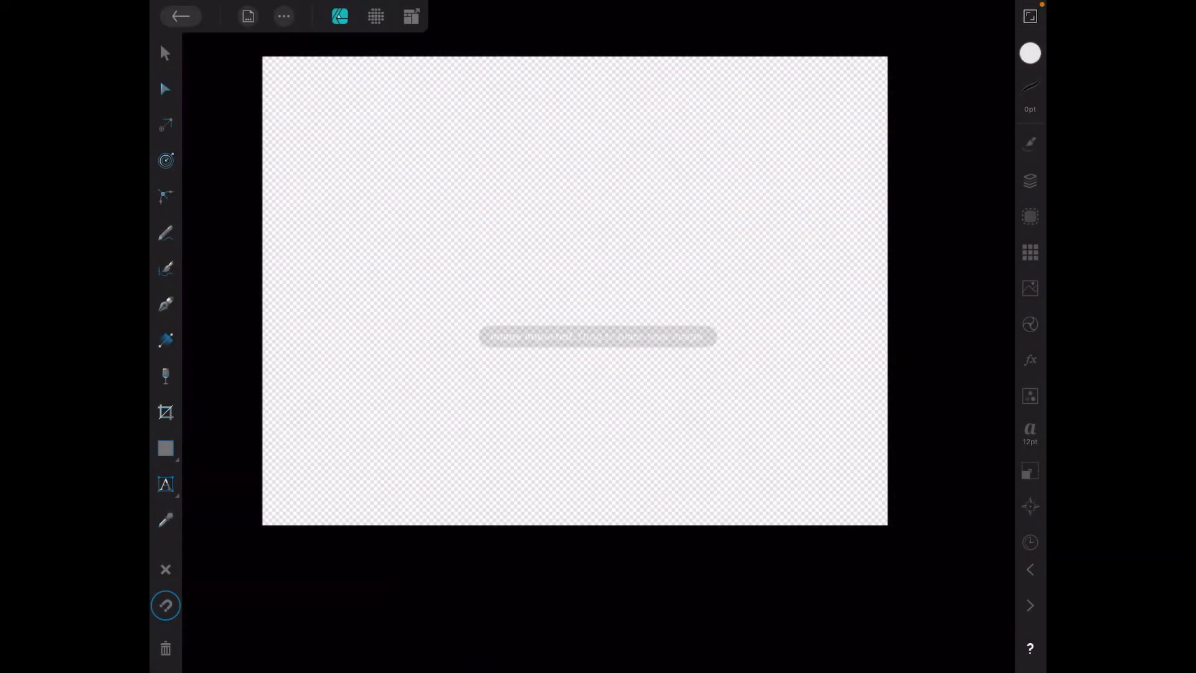
- Place the figure mid-canvas, enlarge it to the full canvas height, and deselect it
left_click_drag(499, 196, 786, 488)
left_click_drag(499, 196, 393, 56)
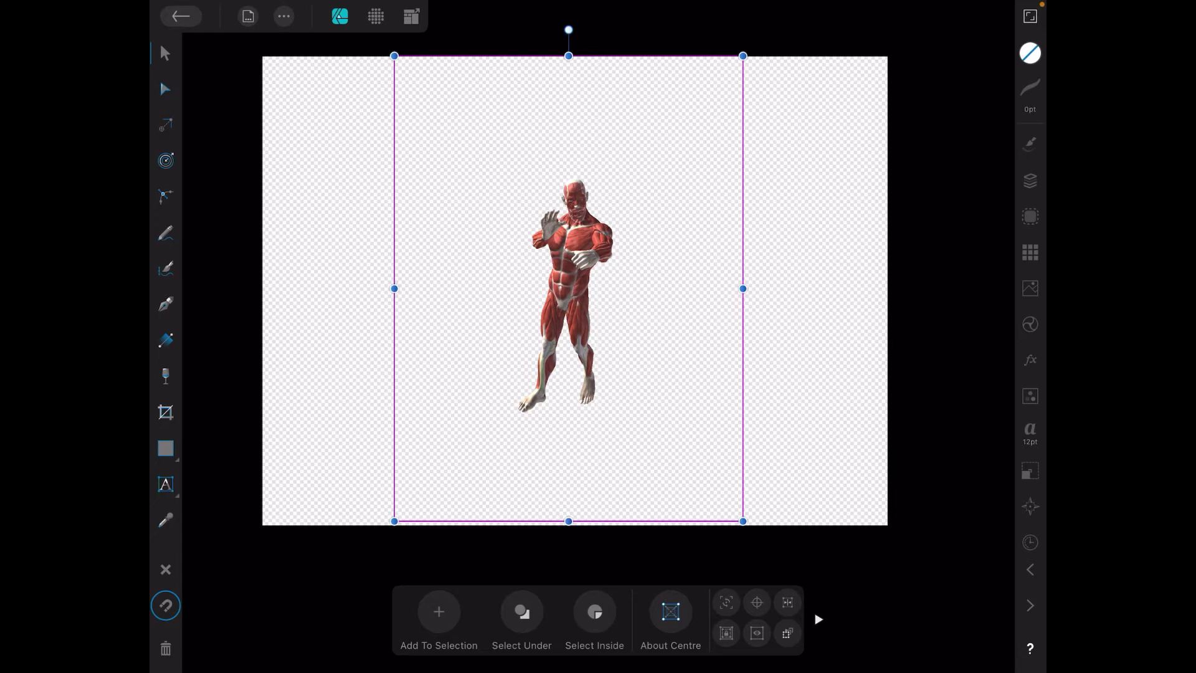
left_click(165, 53)
left_click(813, 280)
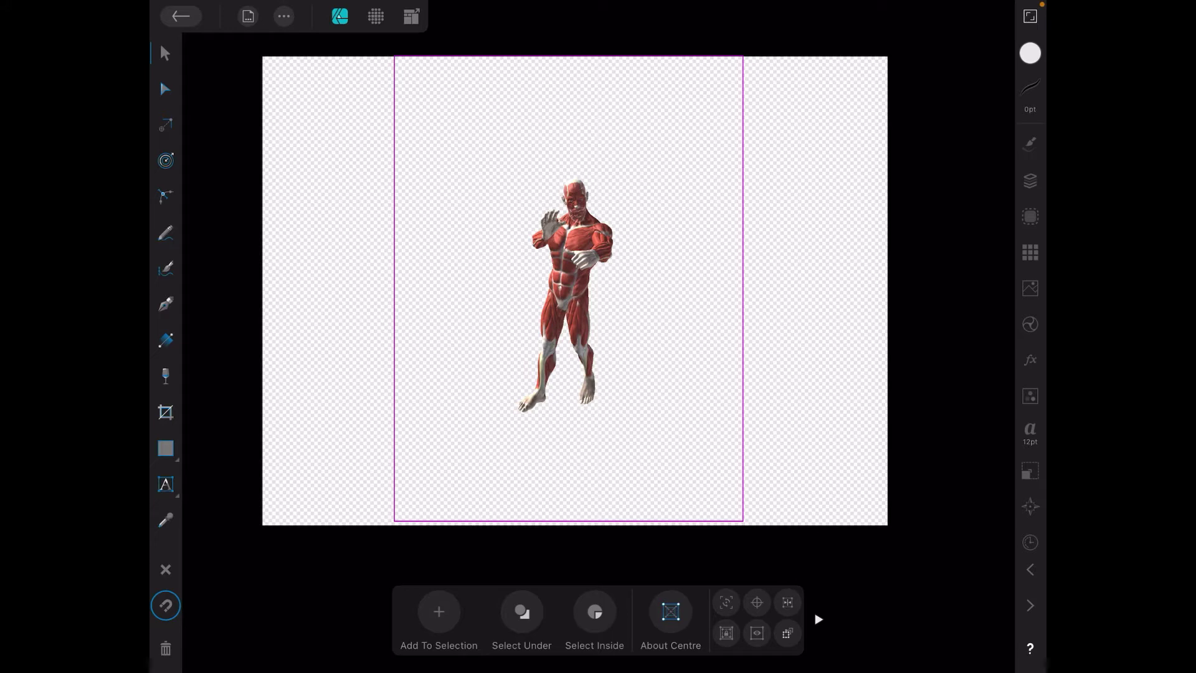
- Draw an Ellipse Tool circle over the figure's lower body and nudge it up and right
left_click(166, 449)
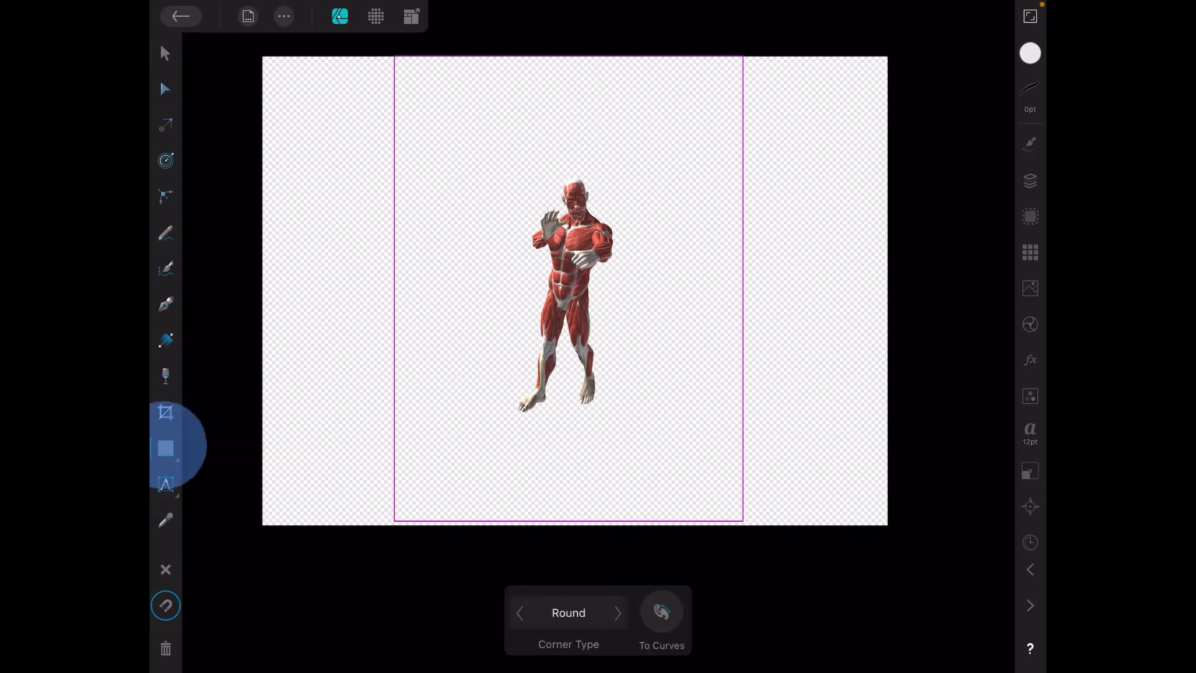
left_click(239, 139)
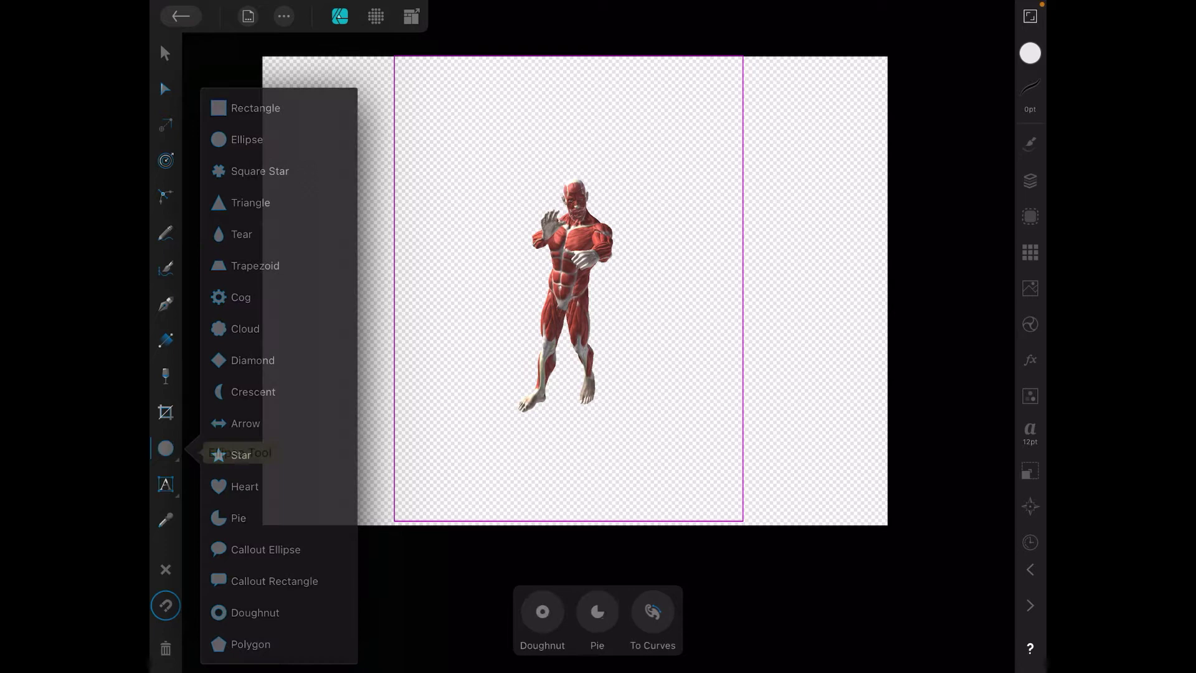
left_click_drag(482, 273, 613, 399)
left_click(560, 336)
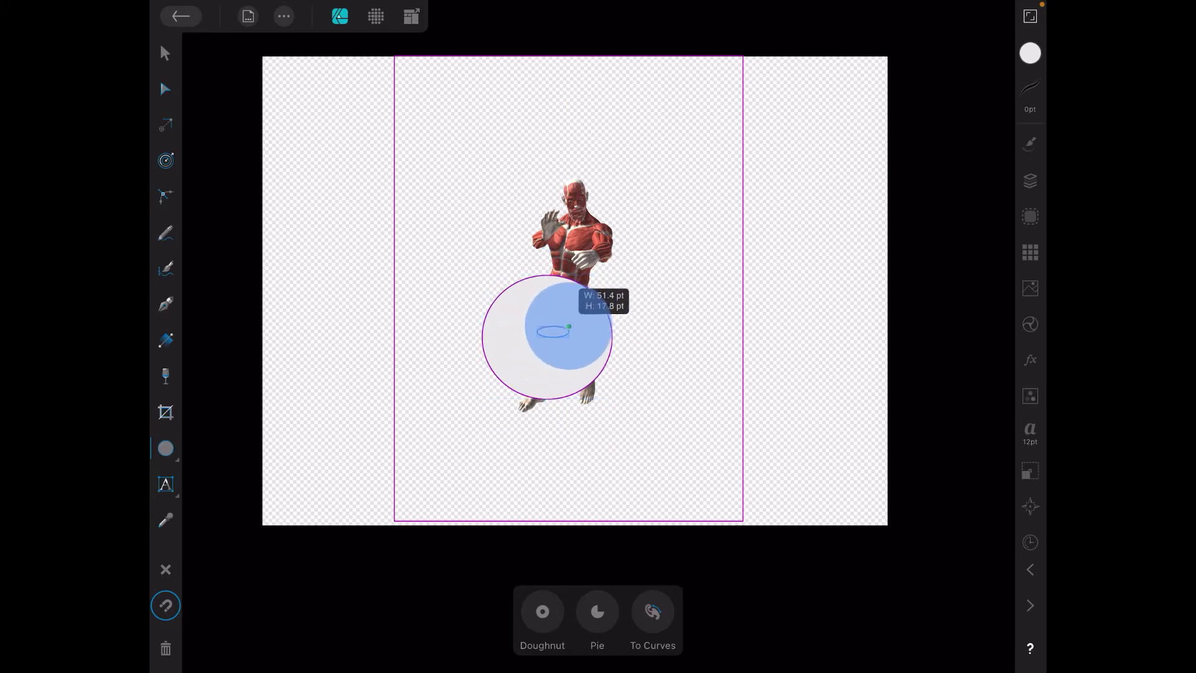
left_click(165, 54)
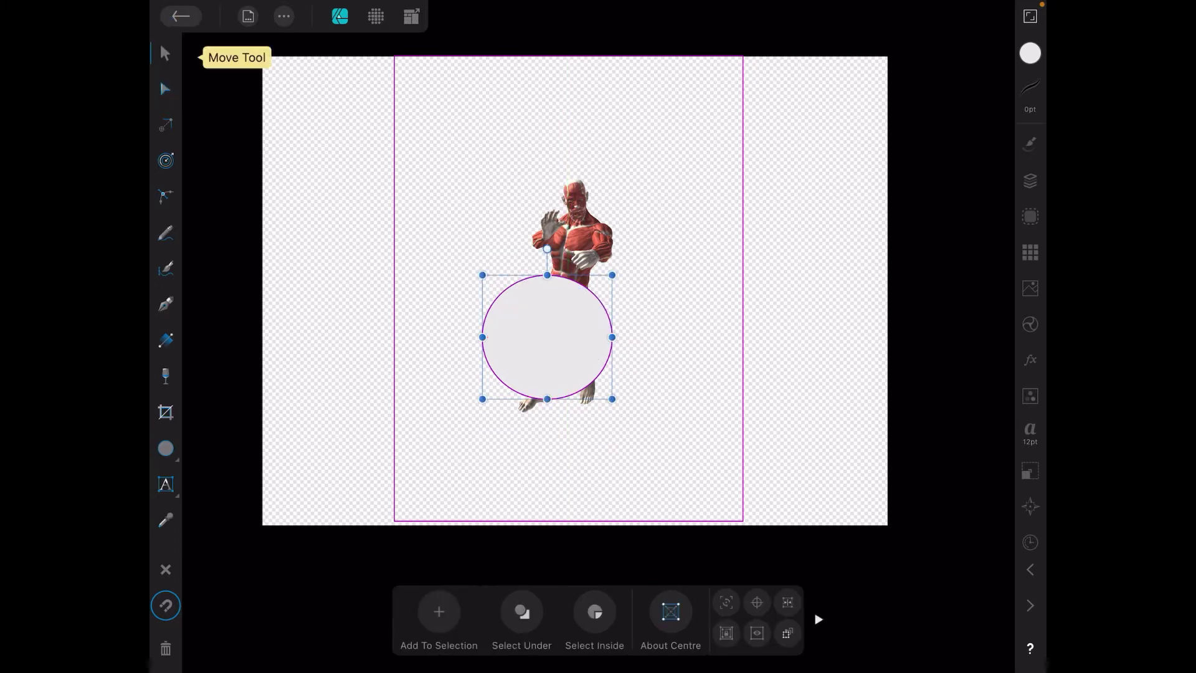
left_click_drag(546, 337, 573, 325)
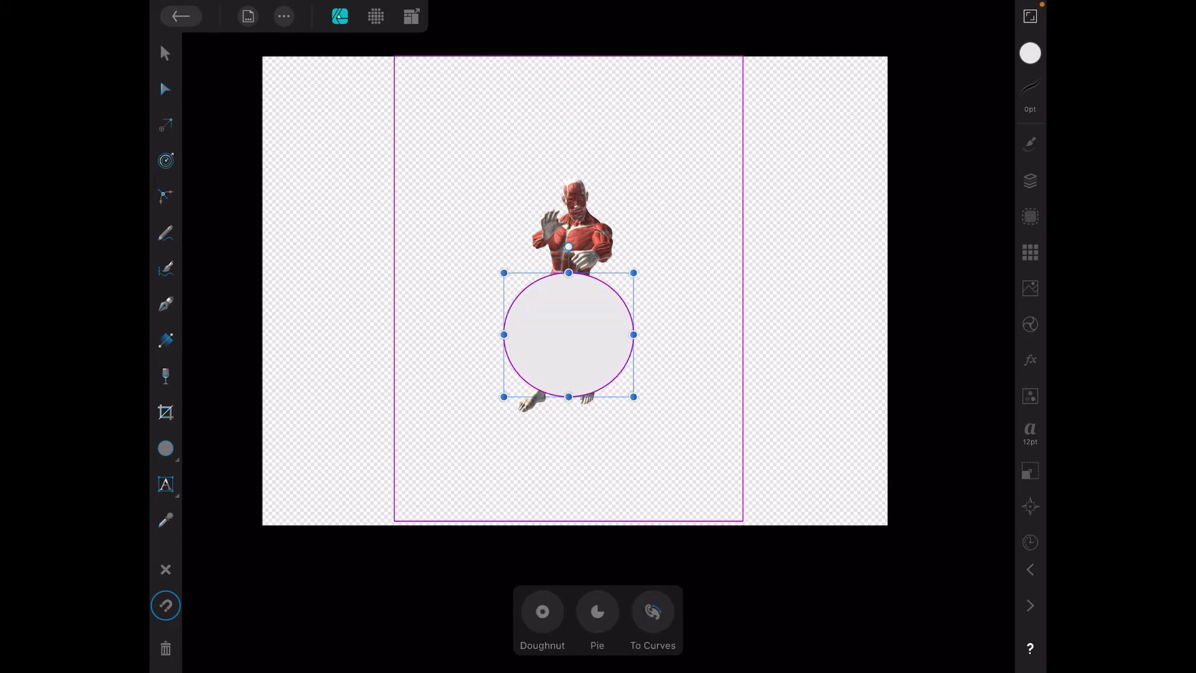
- Change the Ellipse layer's blend mode from Normal to Erase in Layer Options
left_click(1030, 181)
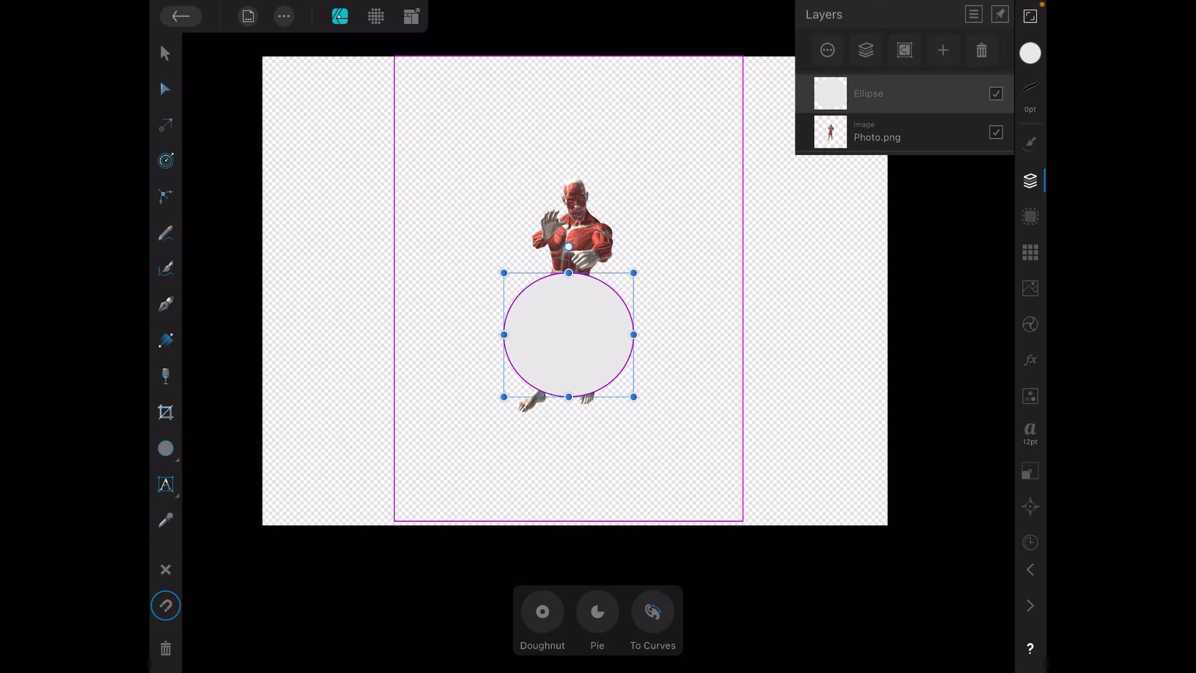
left_click(827, 50)
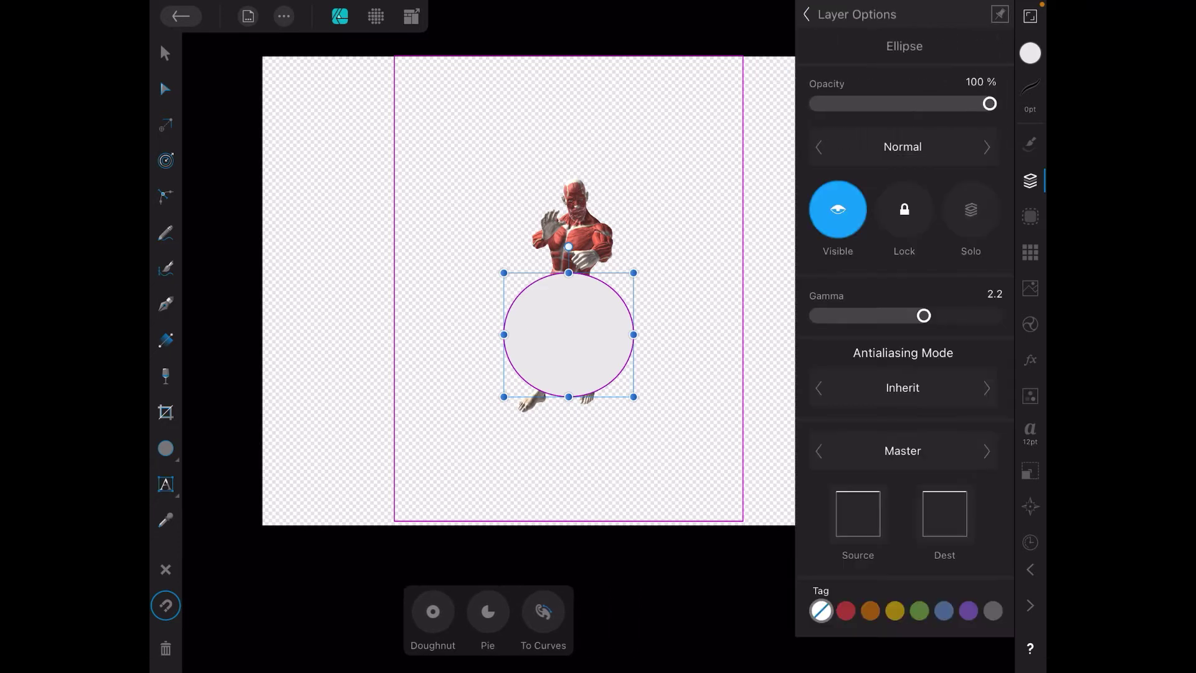
left_click(899, 147)
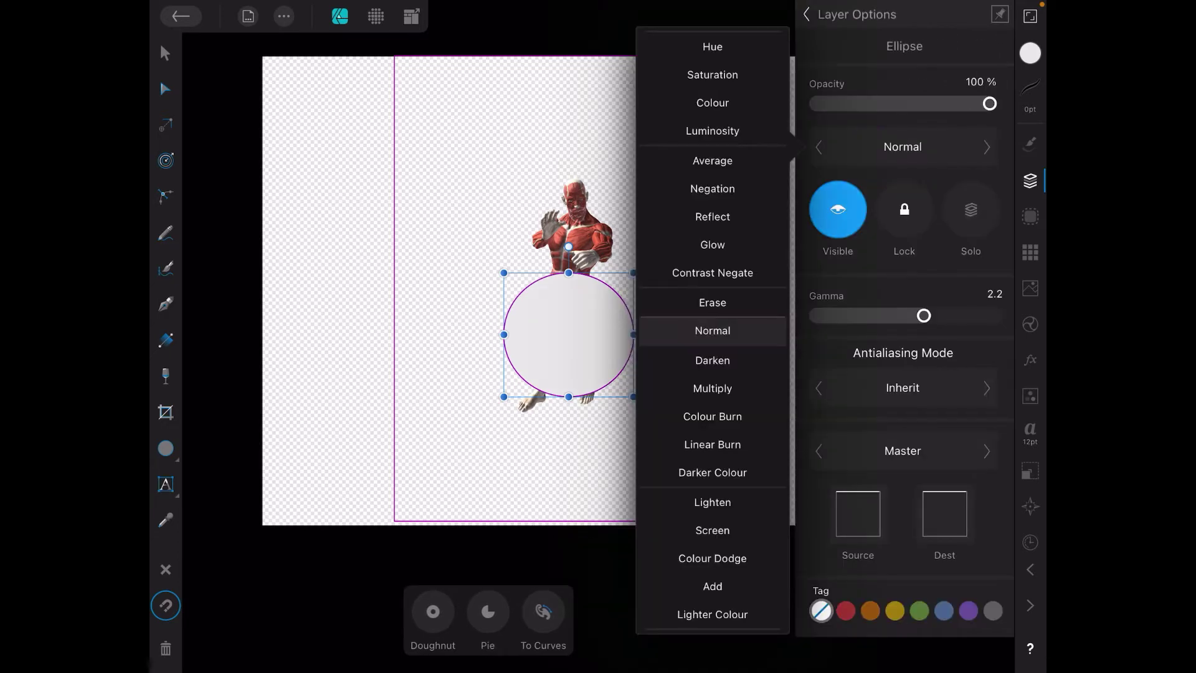
left_click(712, 302)
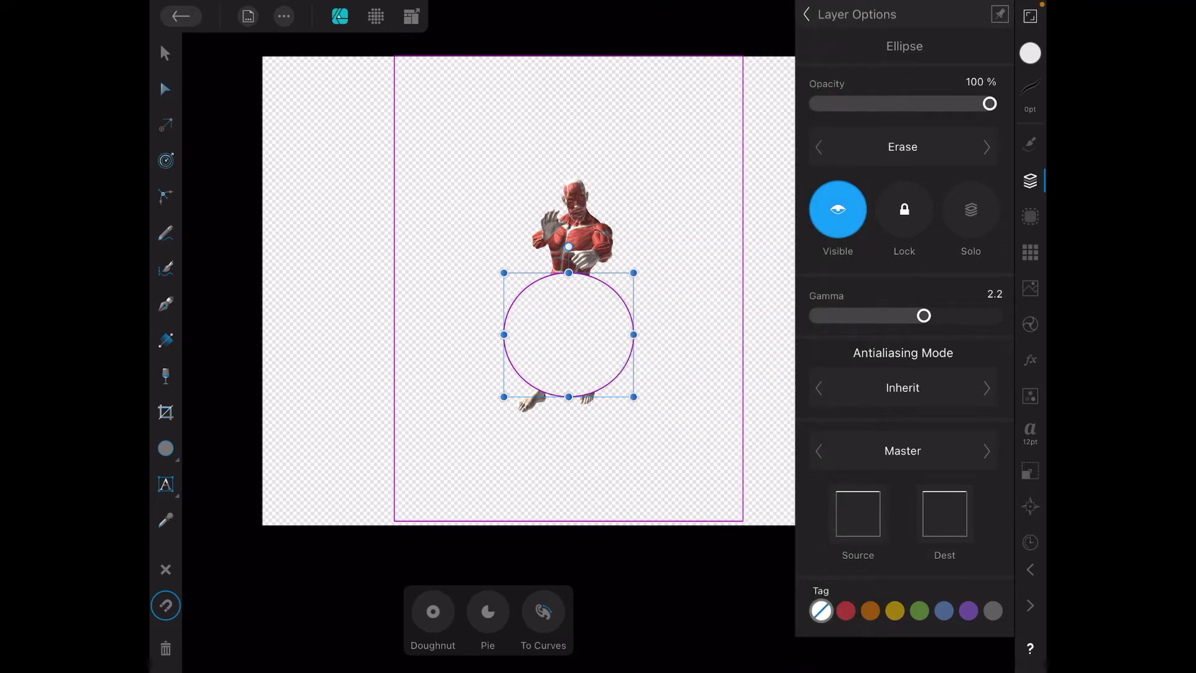
left_click(165, 52)
left_click(420, 159)
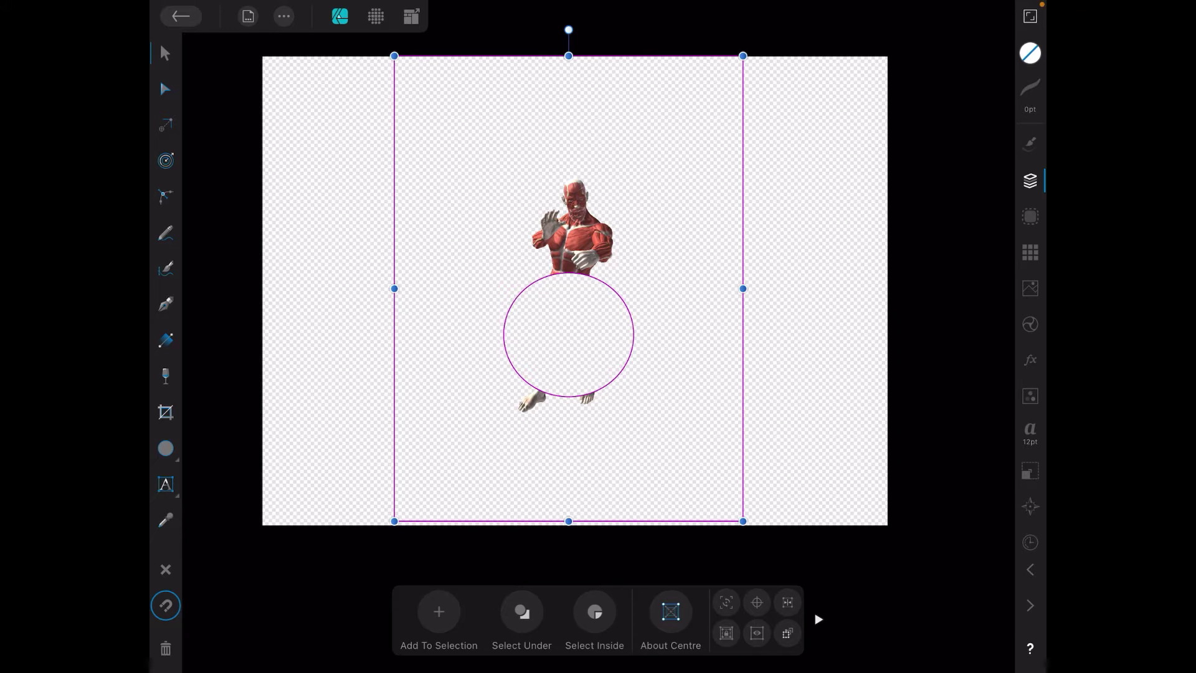
- Lower and re-centre the erasing circle, enlarge it from a corner, then check the layers list
left_click(569, 334)
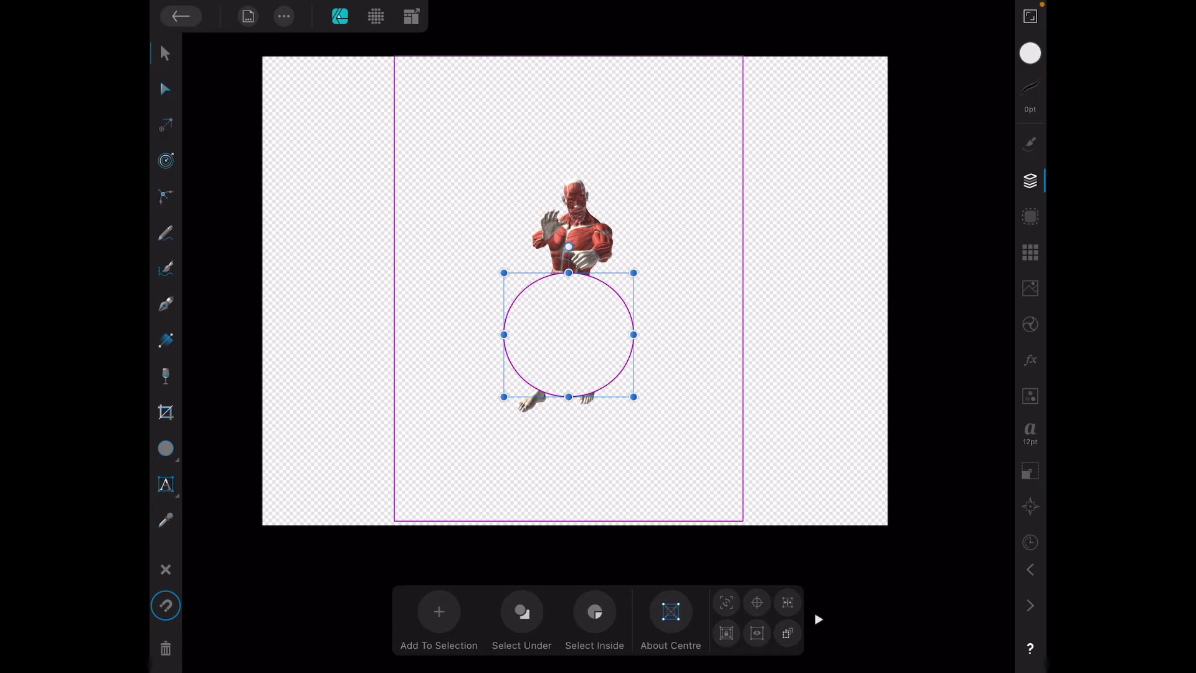
left_click_drag(581, 329, 575, 359)
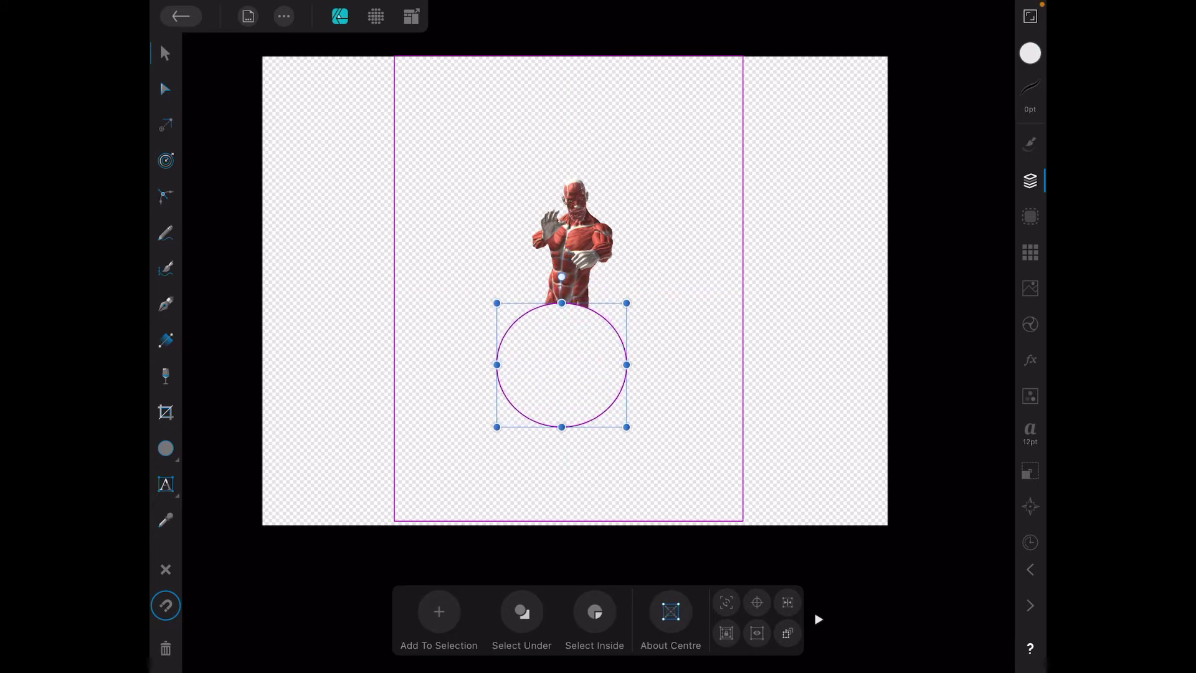
left_click_drag(560, 383, 570, 358)
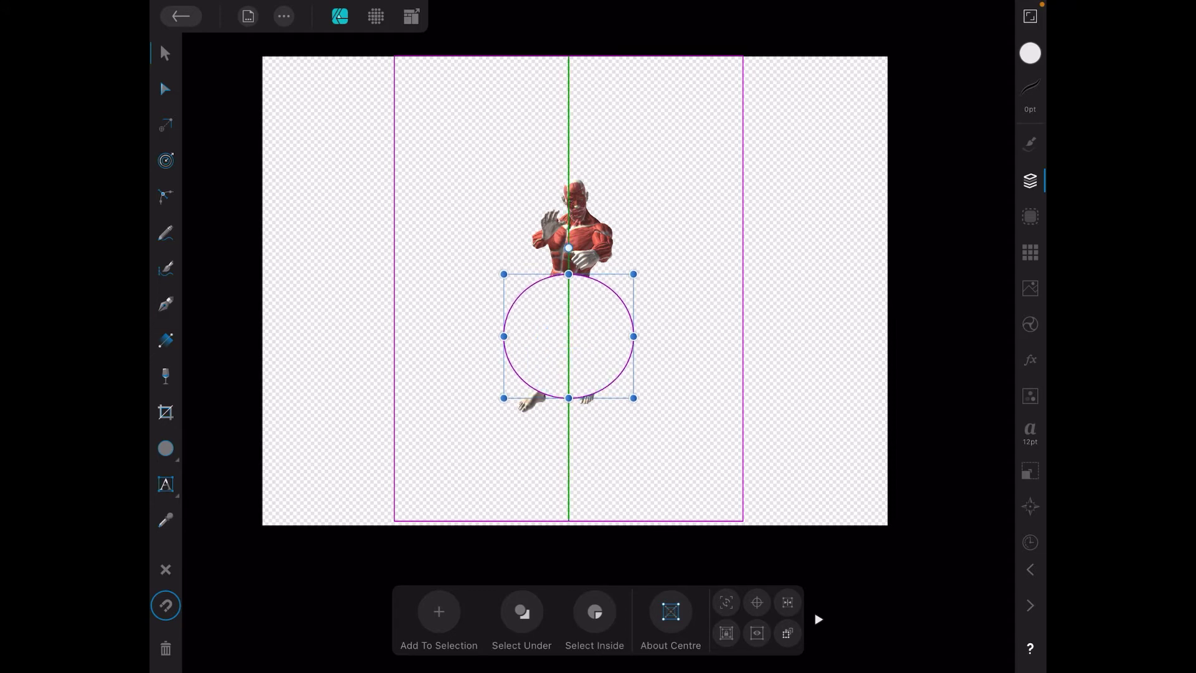
left_click_drag(504, 398, 480, 430)
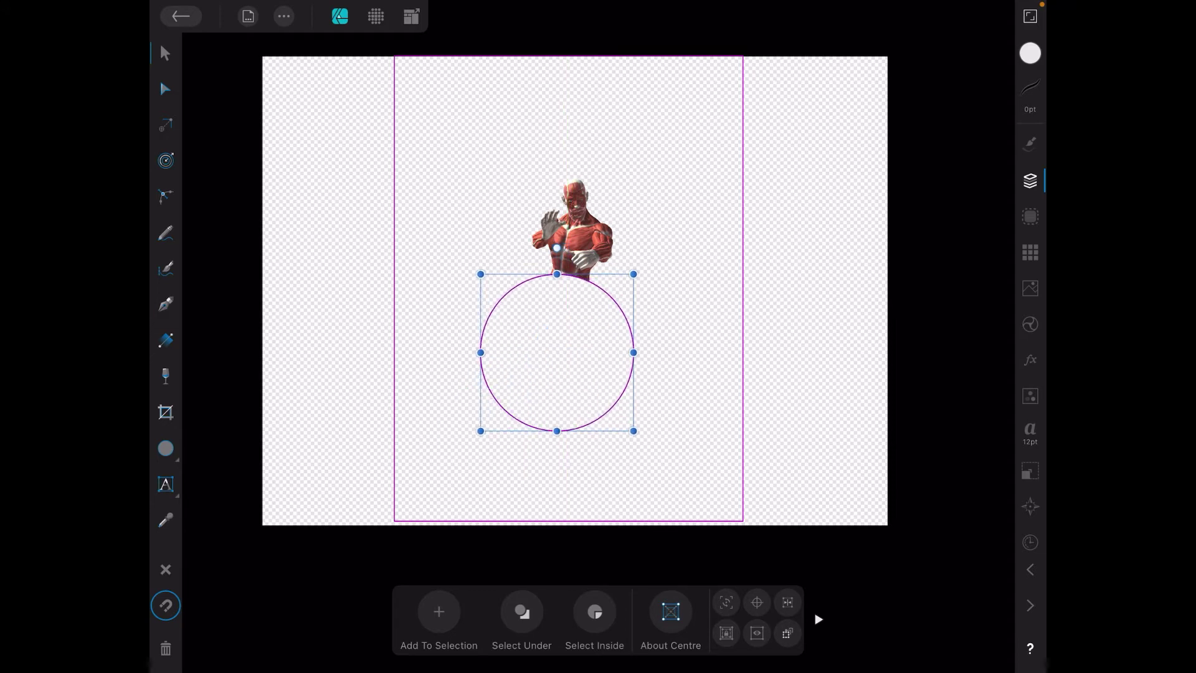
left_click(557, 248)
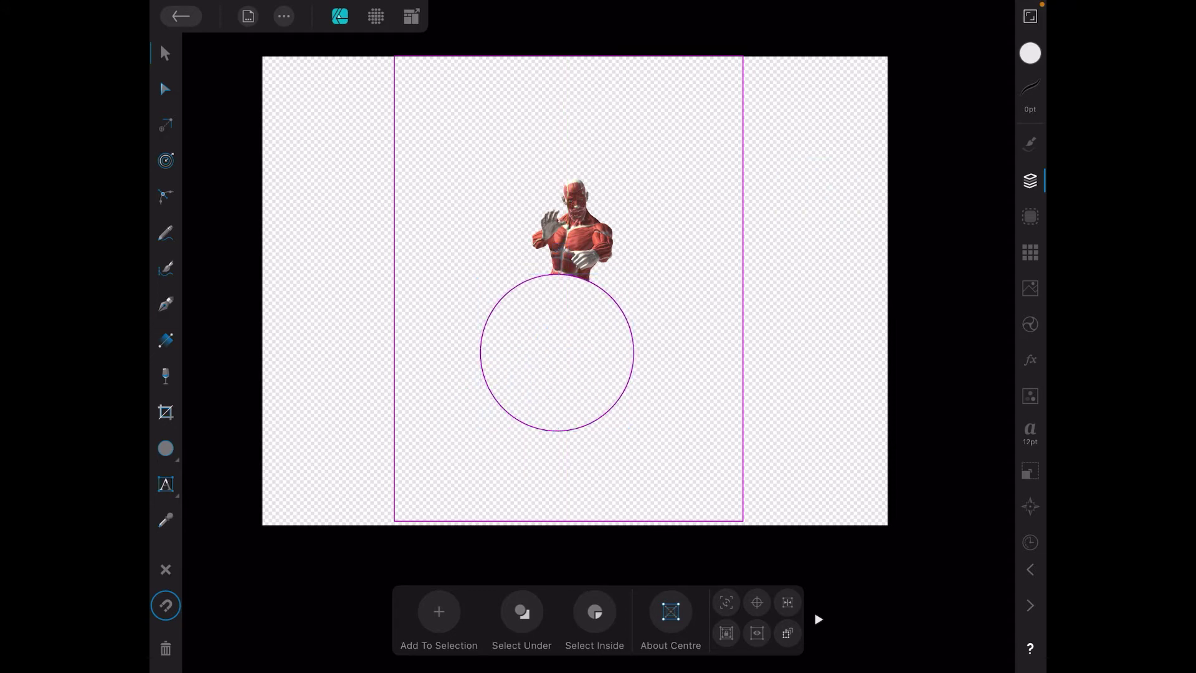
left_click(1029, 181)
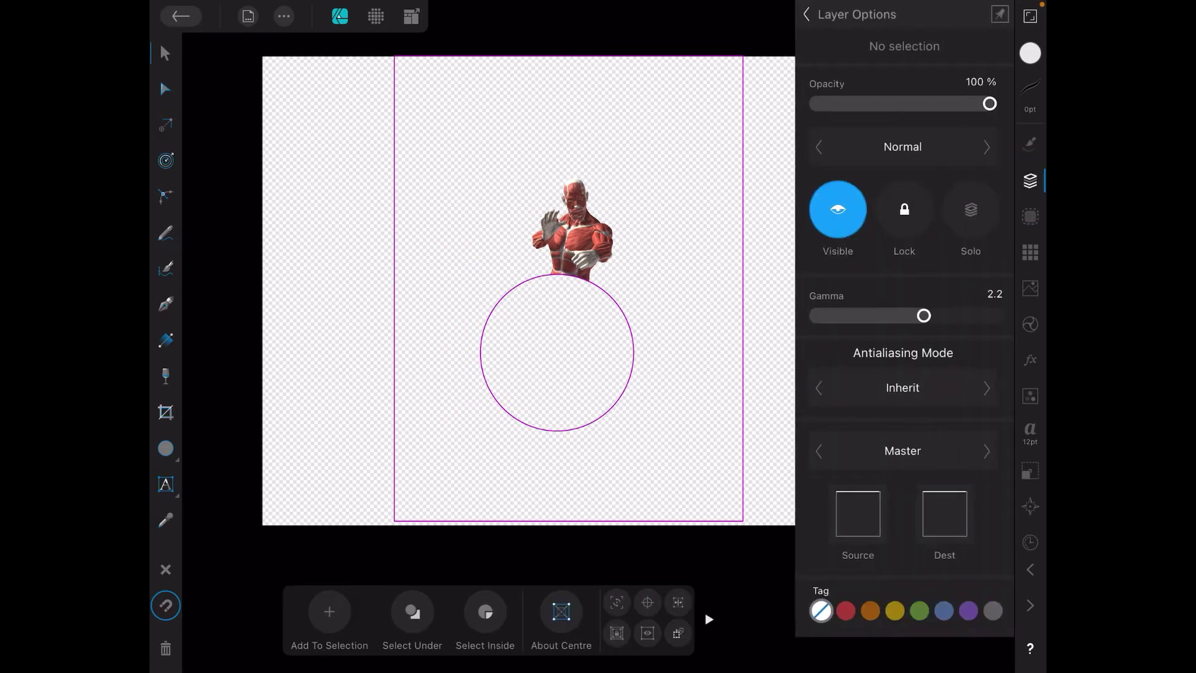
left_click(823, 16)
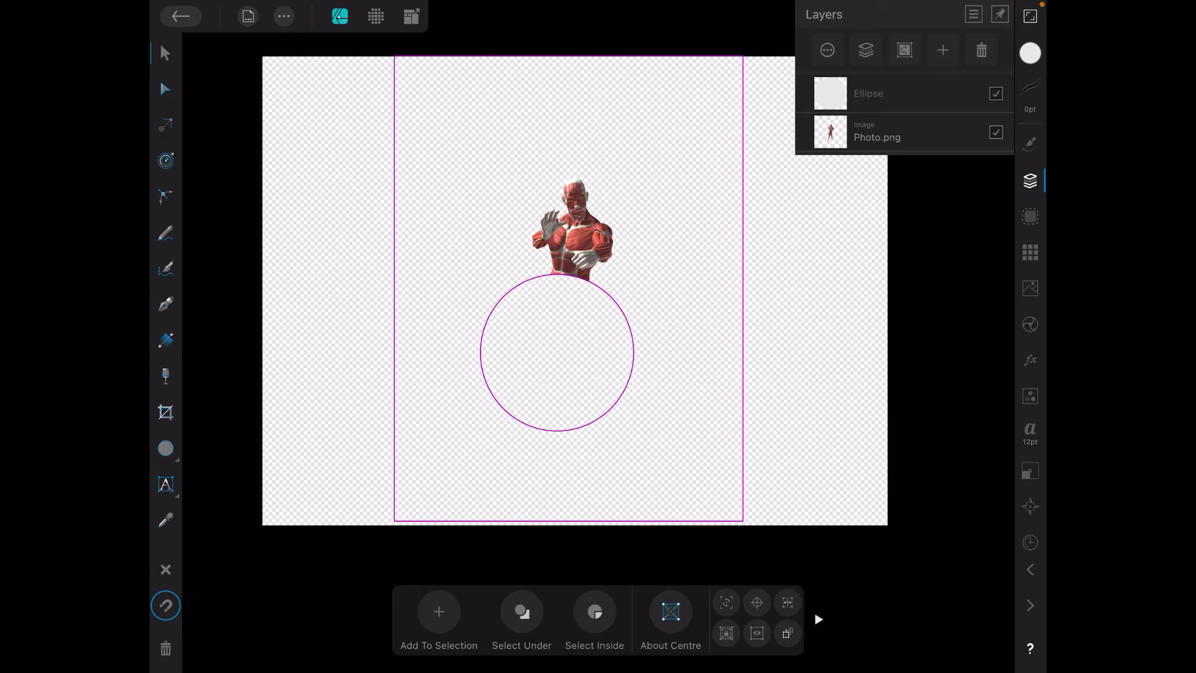
- Draw a crescent right of the figure's chest with the Crescent Tool, adjust its curve, and select it
left_click(166, 448)
left_click(165, 448)
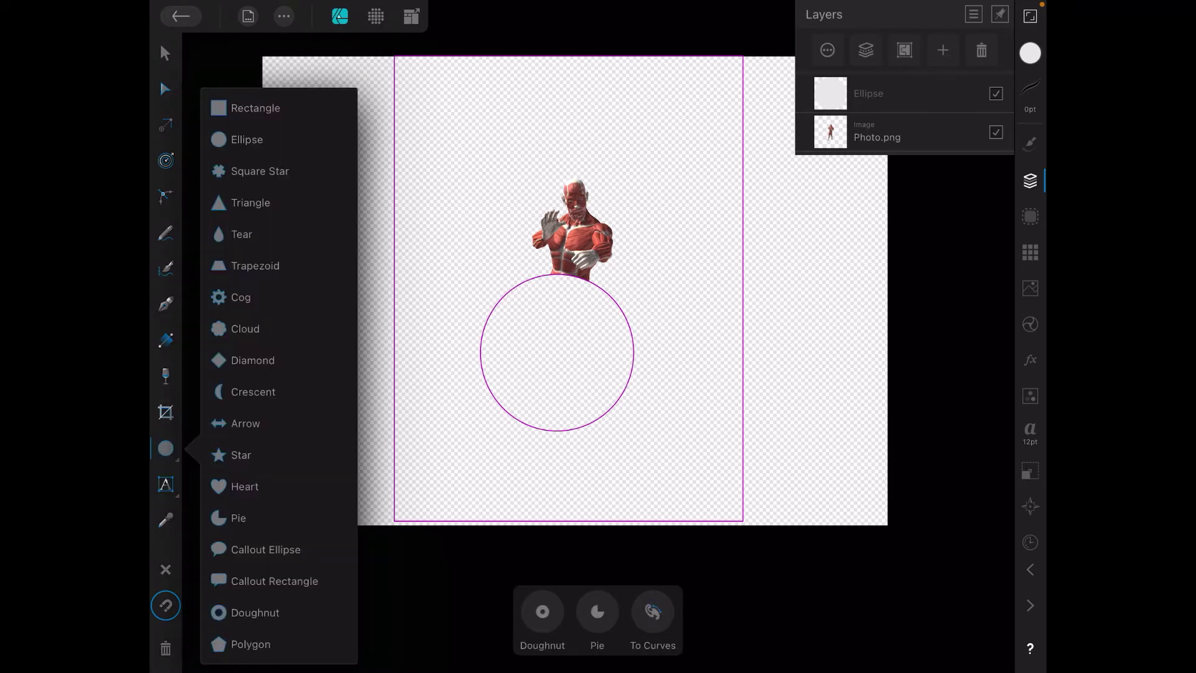
left_click(247, 391)
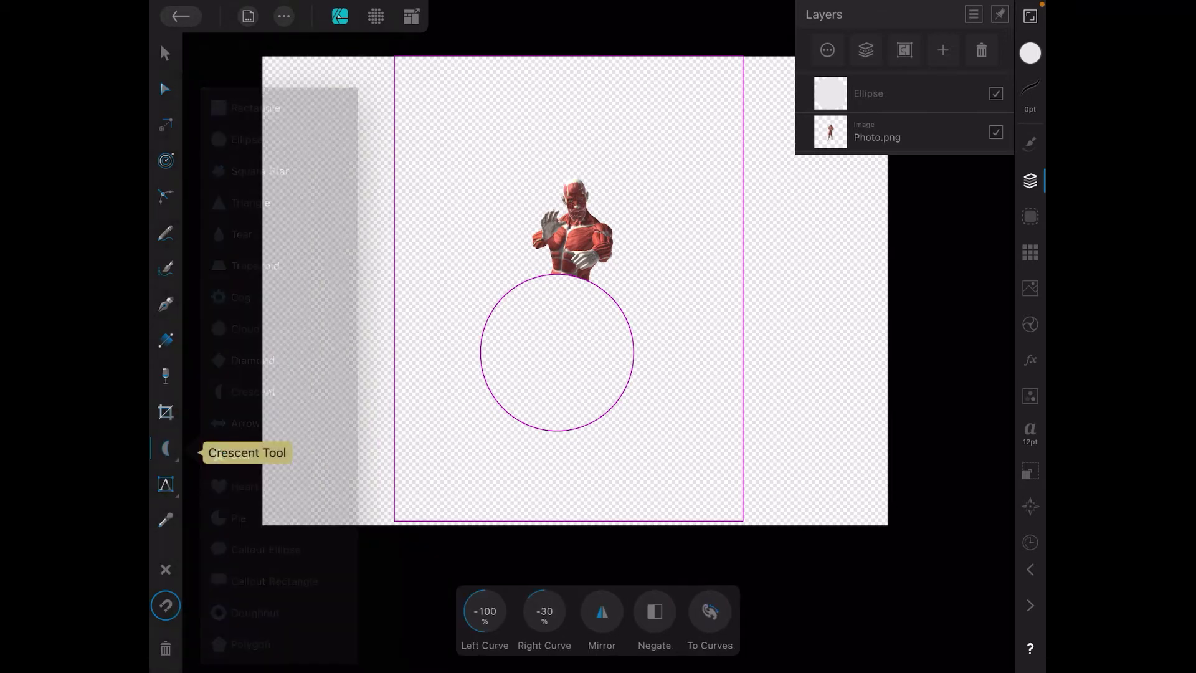
left_click_drag(604, 206, 660, 288)
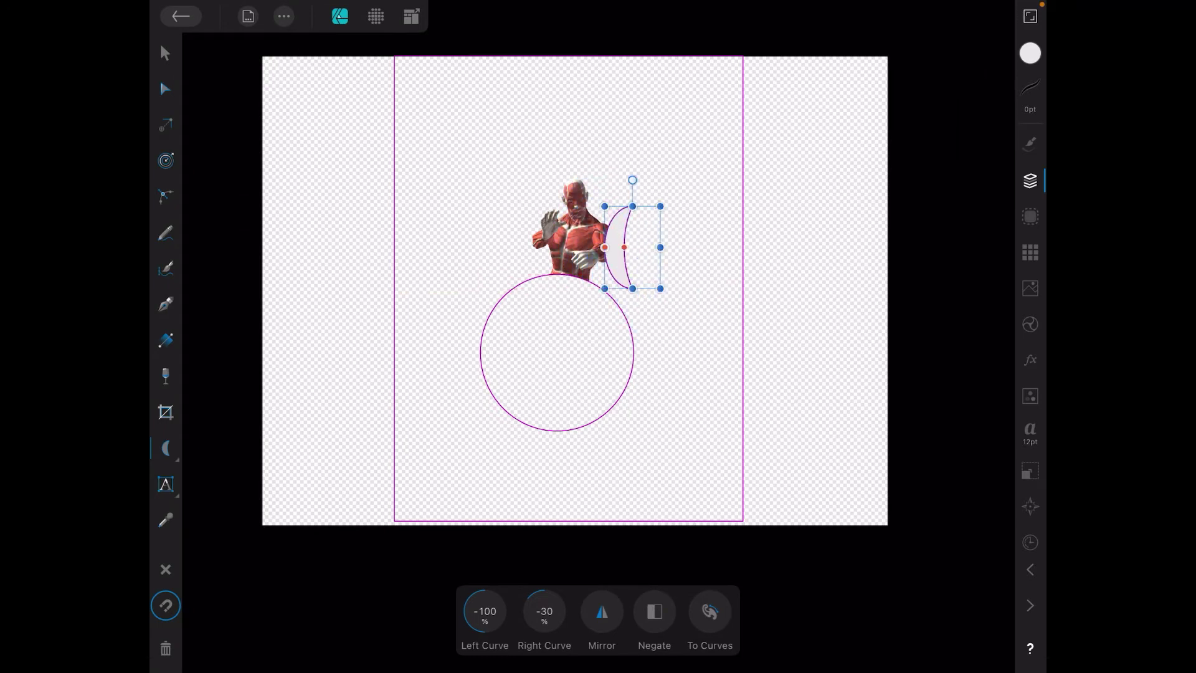
left_click_drag(623, 247, 614, 254)
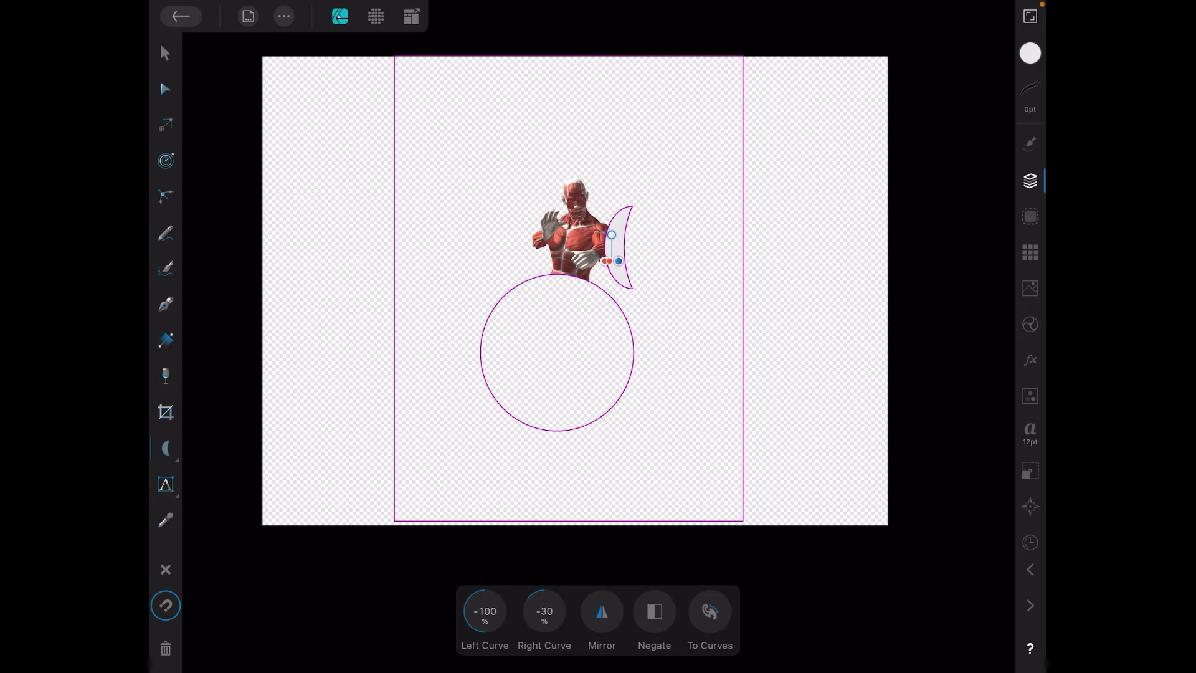
left_click(165, 53)
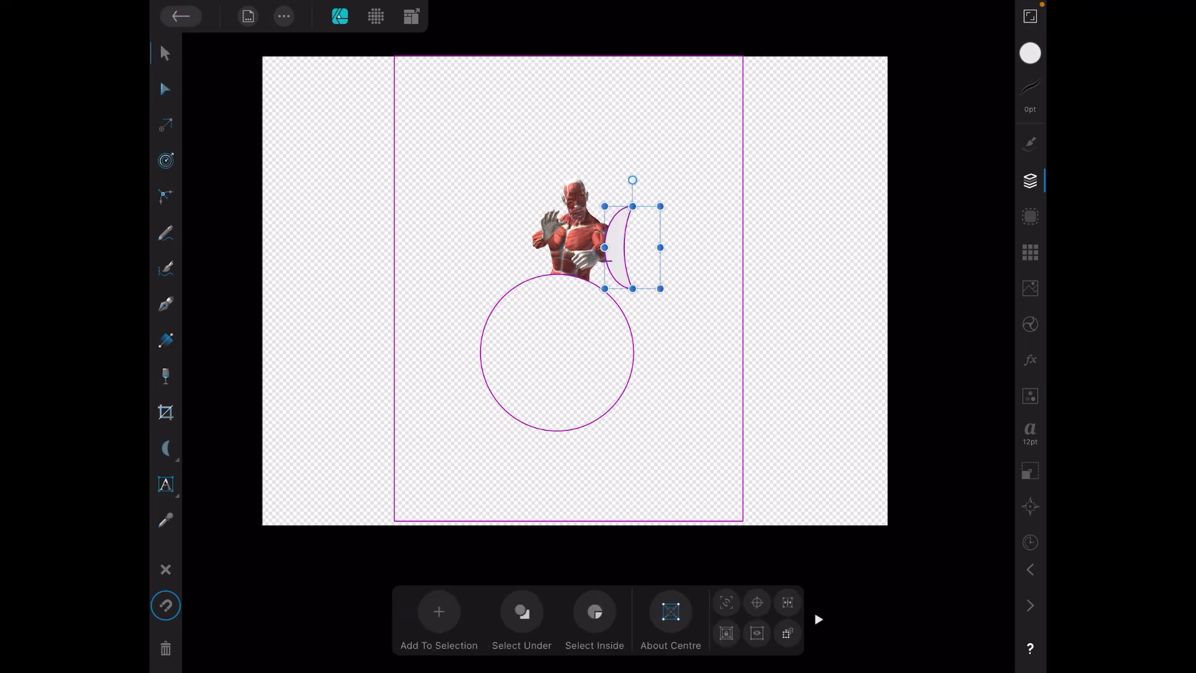
- Delete the extra duplicate Crescent layer from the Layers panel
left_click(1030, 180)
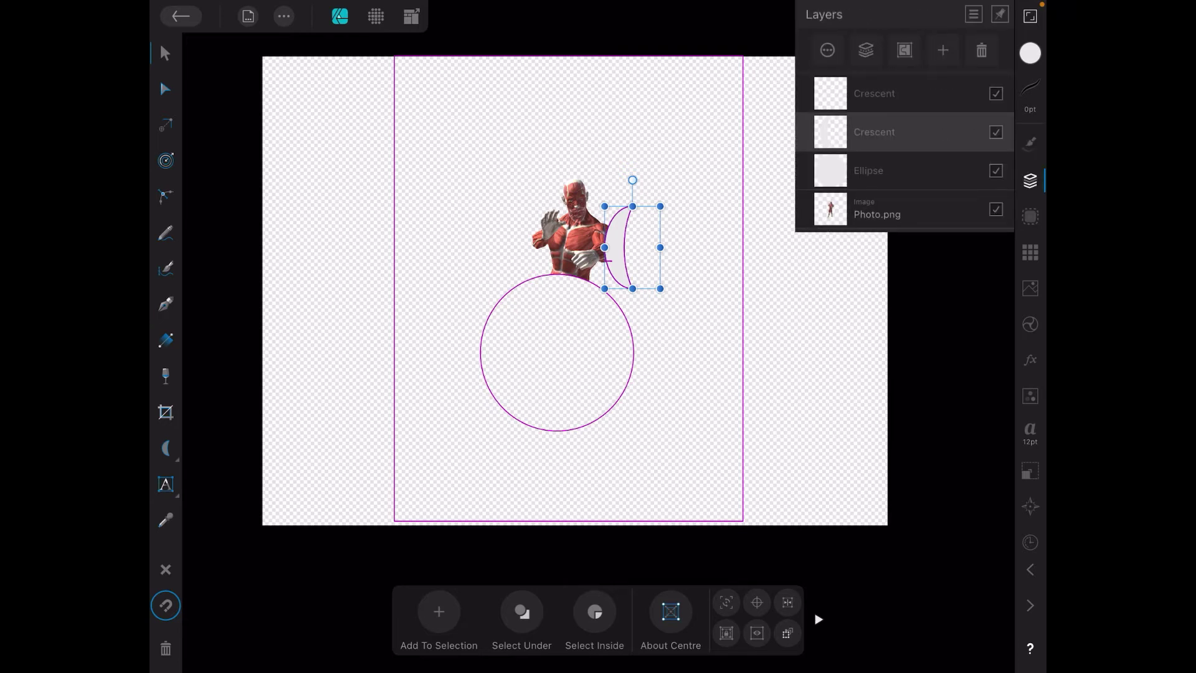
left_click(874, 94)
key("Delete")
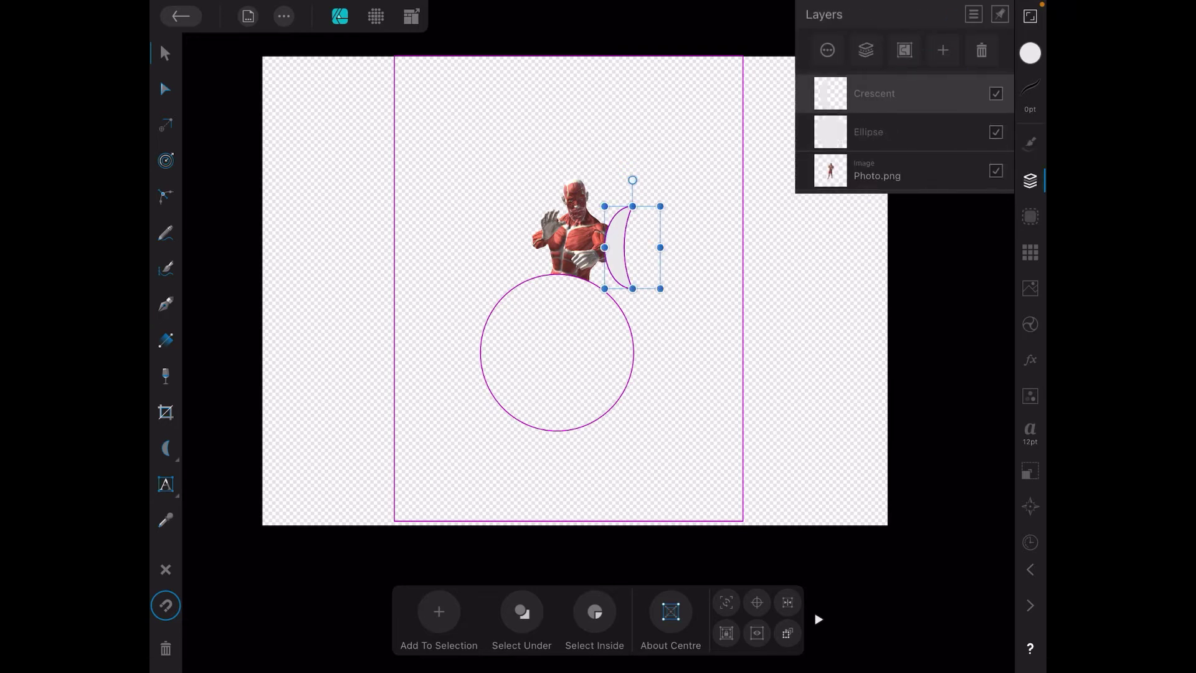
- Set the remaining Crescent layer's blend mode to Erase
left_click(827, 49)
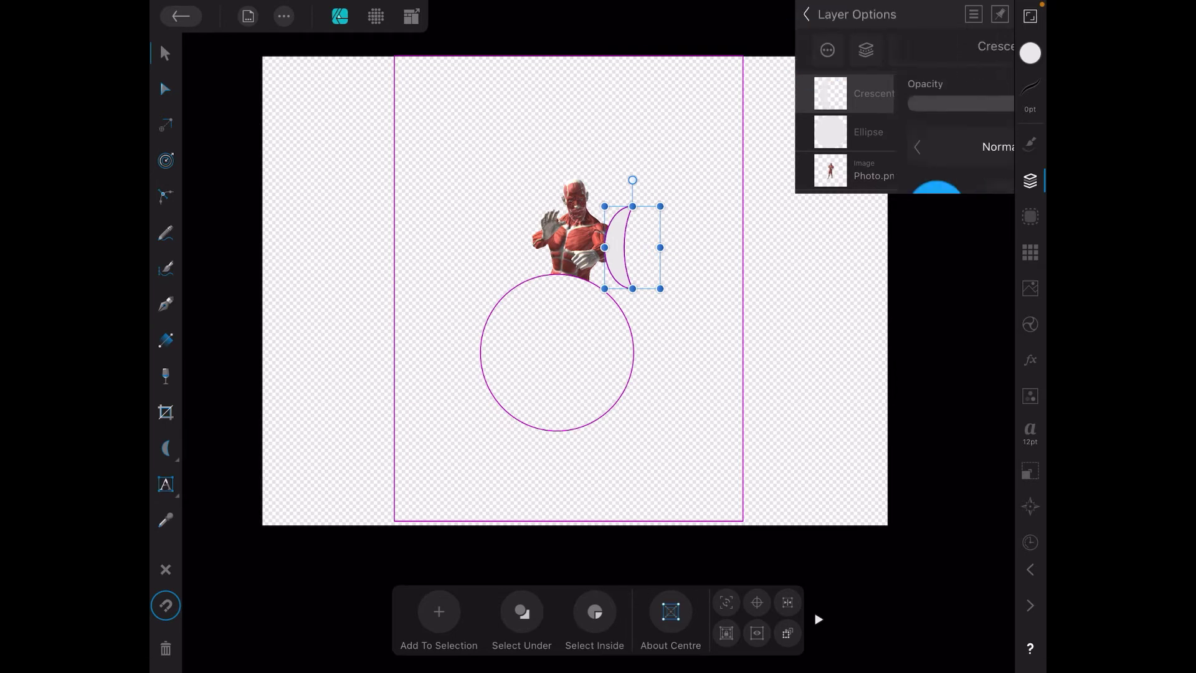
left_click(902, 146)
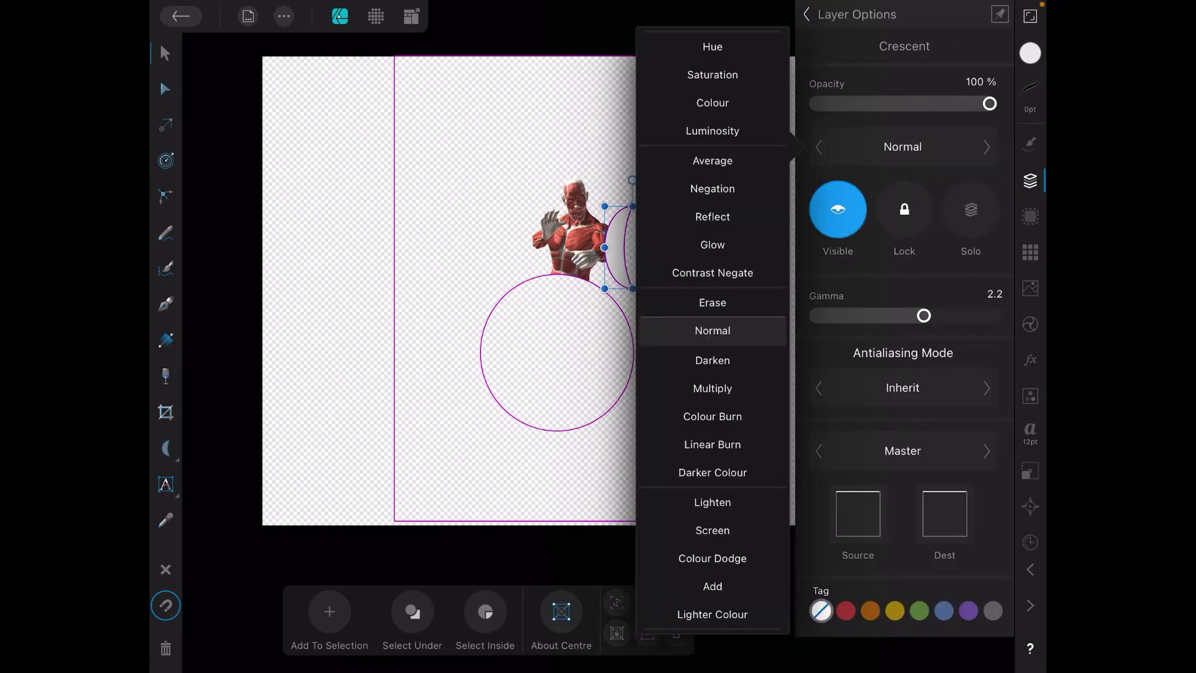
left_click(712, 302)
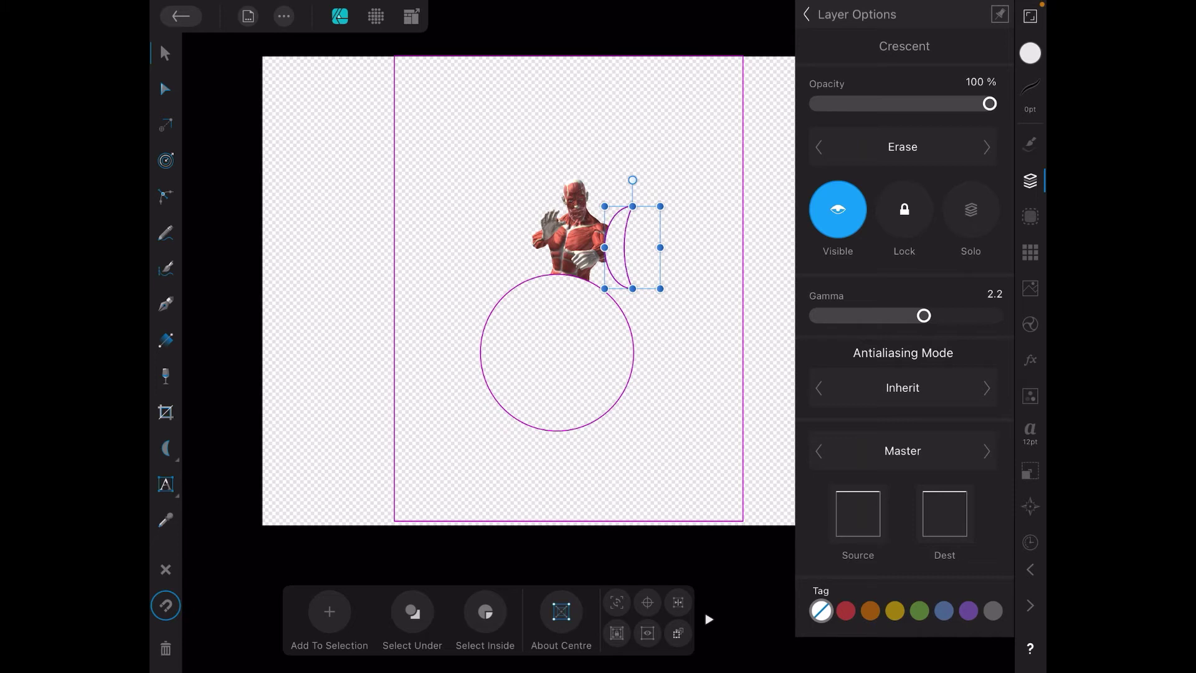
left_click(806, 15)
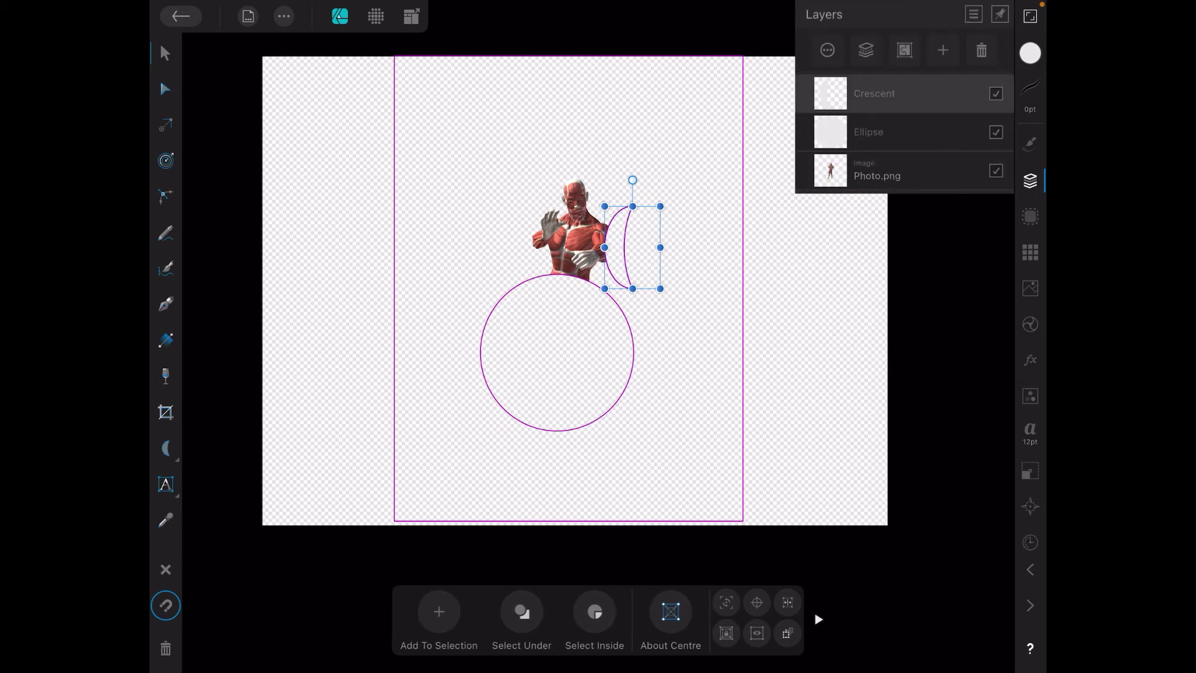
- Add a new vector layer, Layer1, to the top of the layer stack
left_click(943, 50)
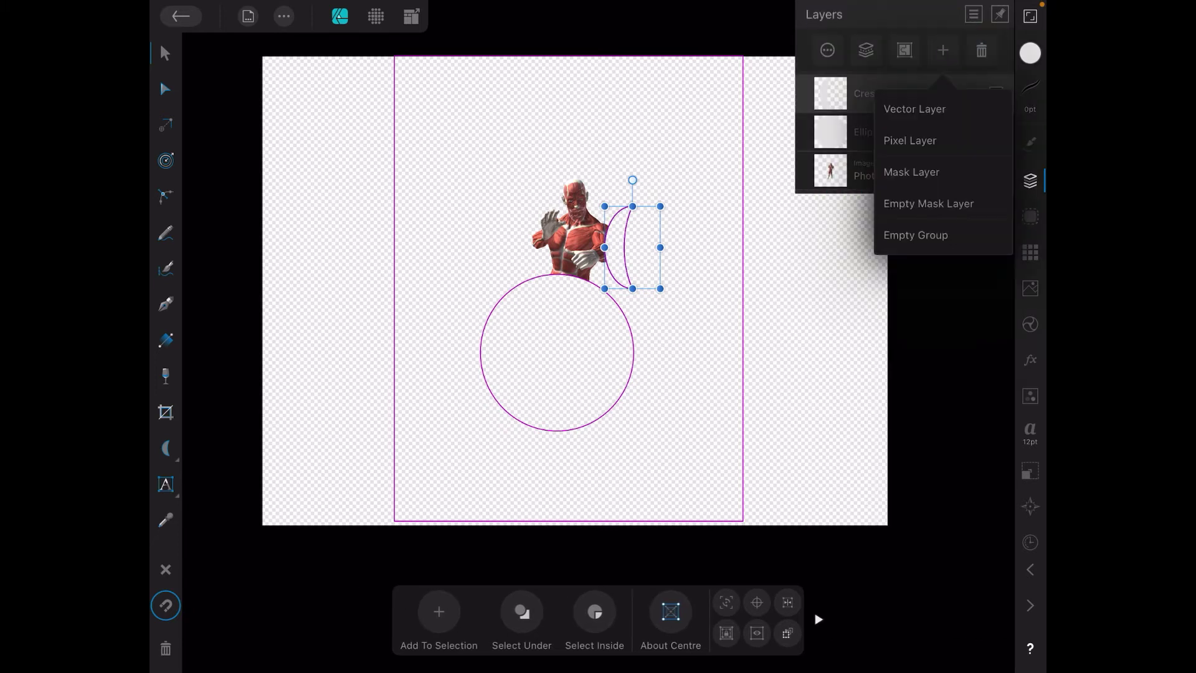
left_click(813, 420)
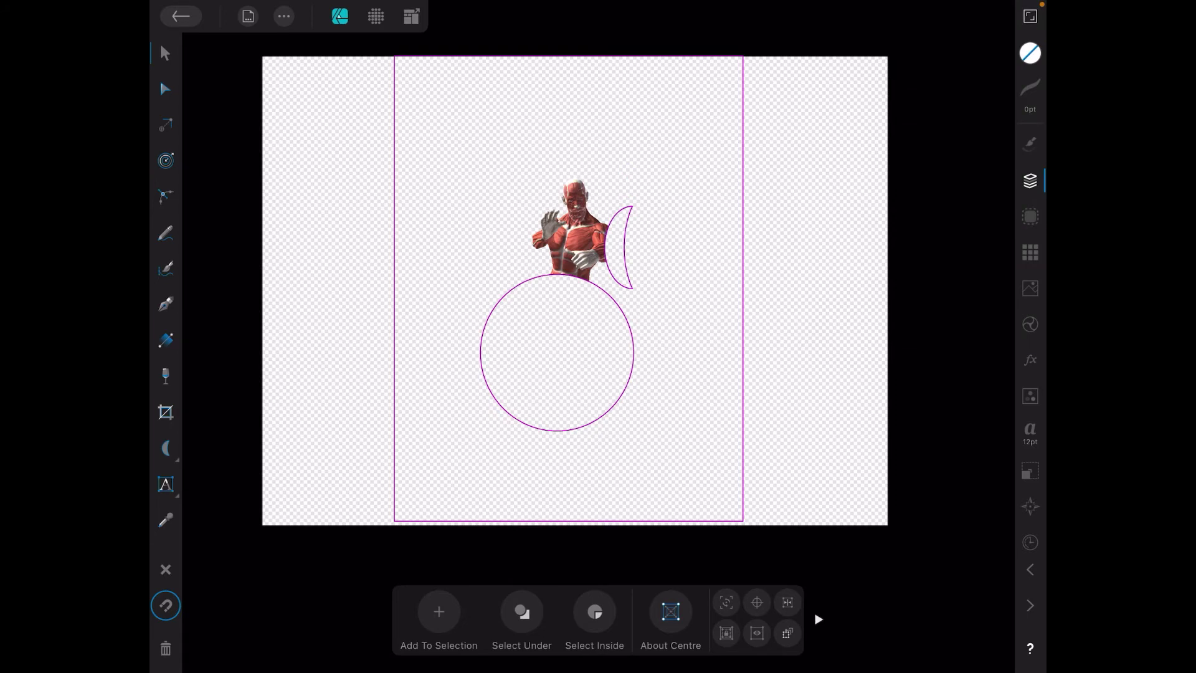
left_click(1029, 181)
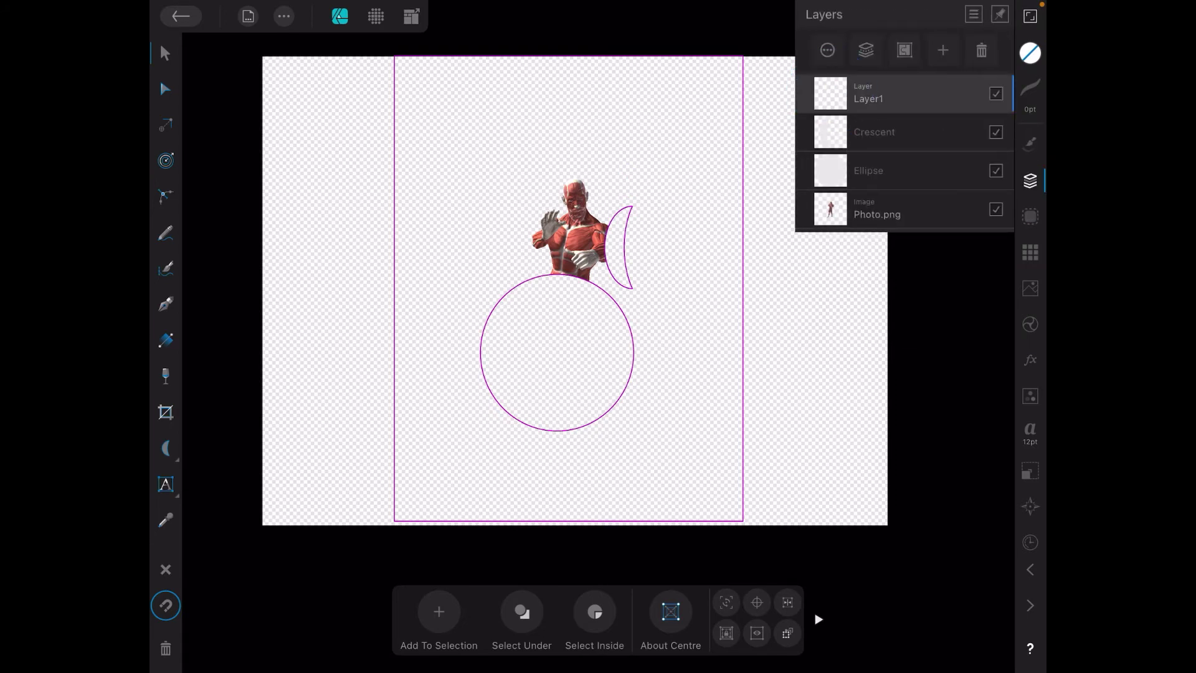
- Choose the landscape painting from the Photos Favorites album via Document > Place Image
left_click(247, 16)
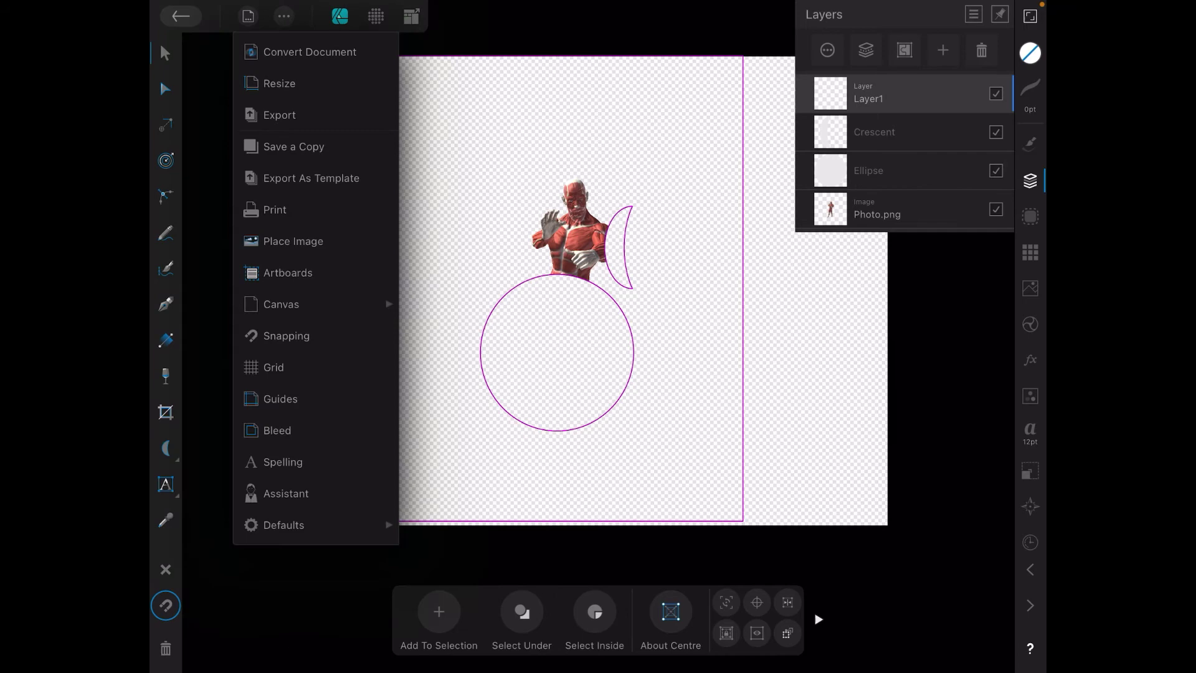
left_click(292, 242)
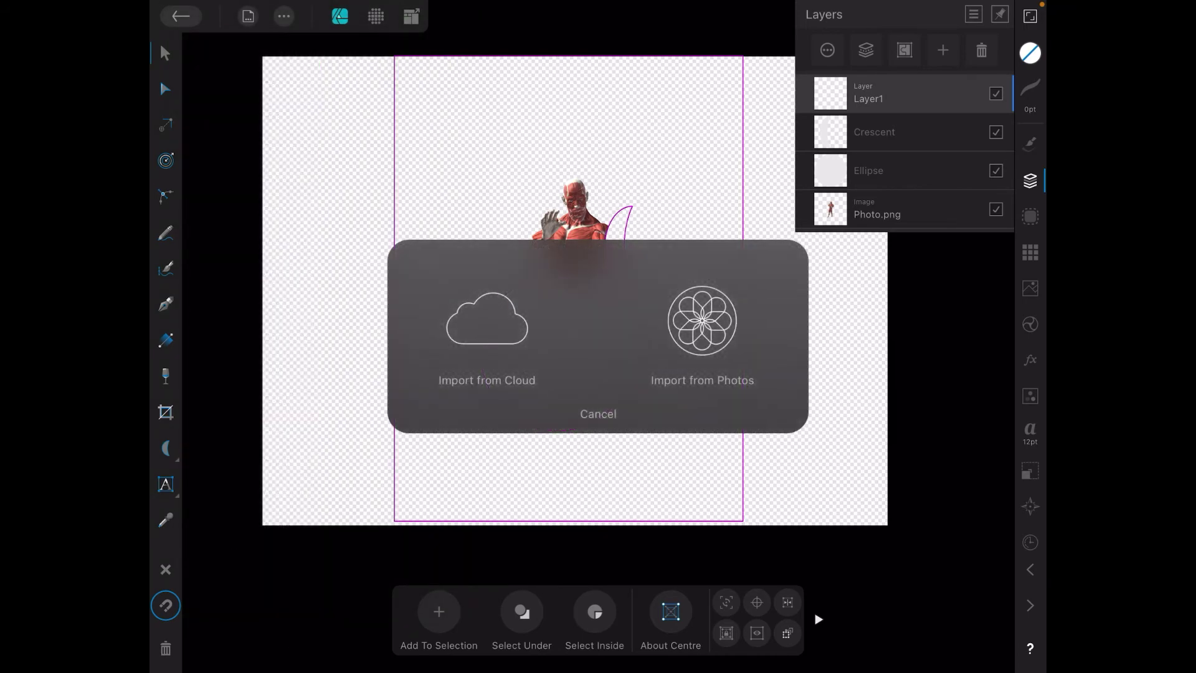
left_click(701, 336)
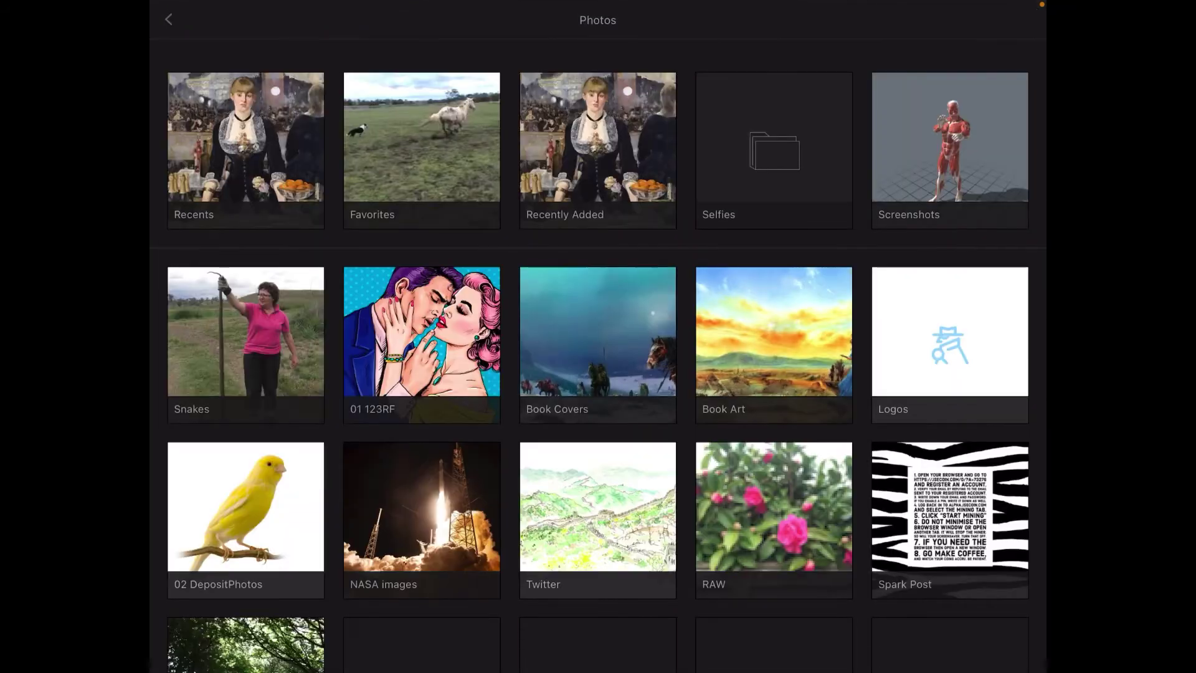
left_click(414, 155)
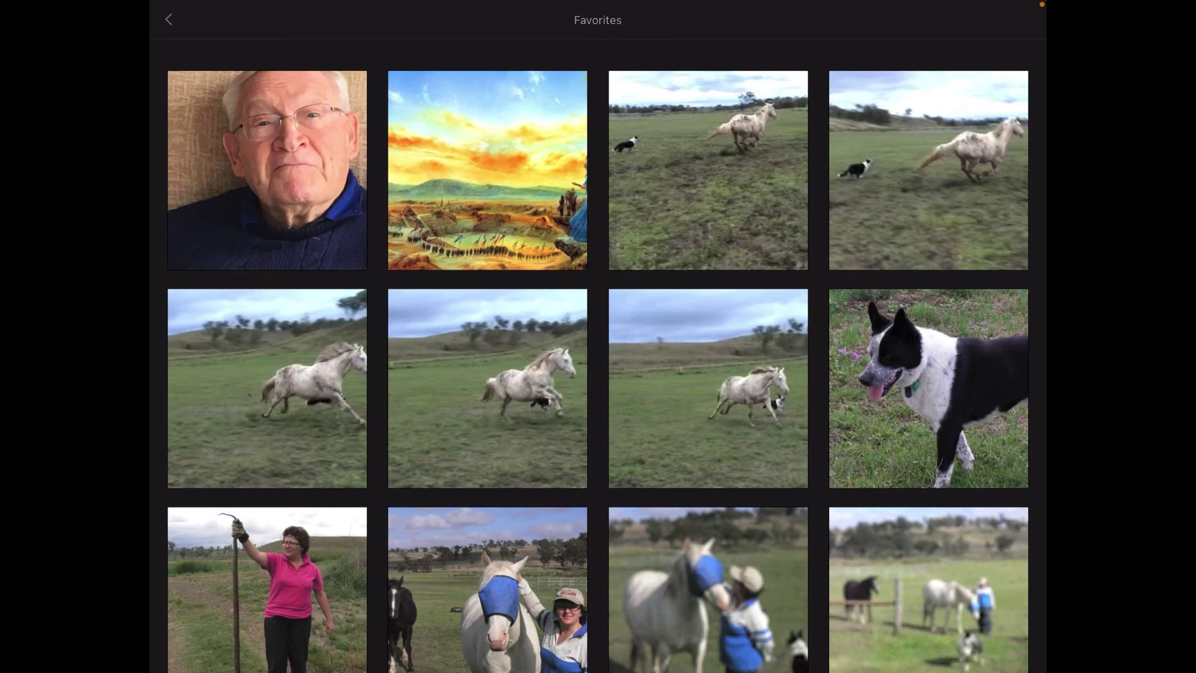
left_click(492, 192)
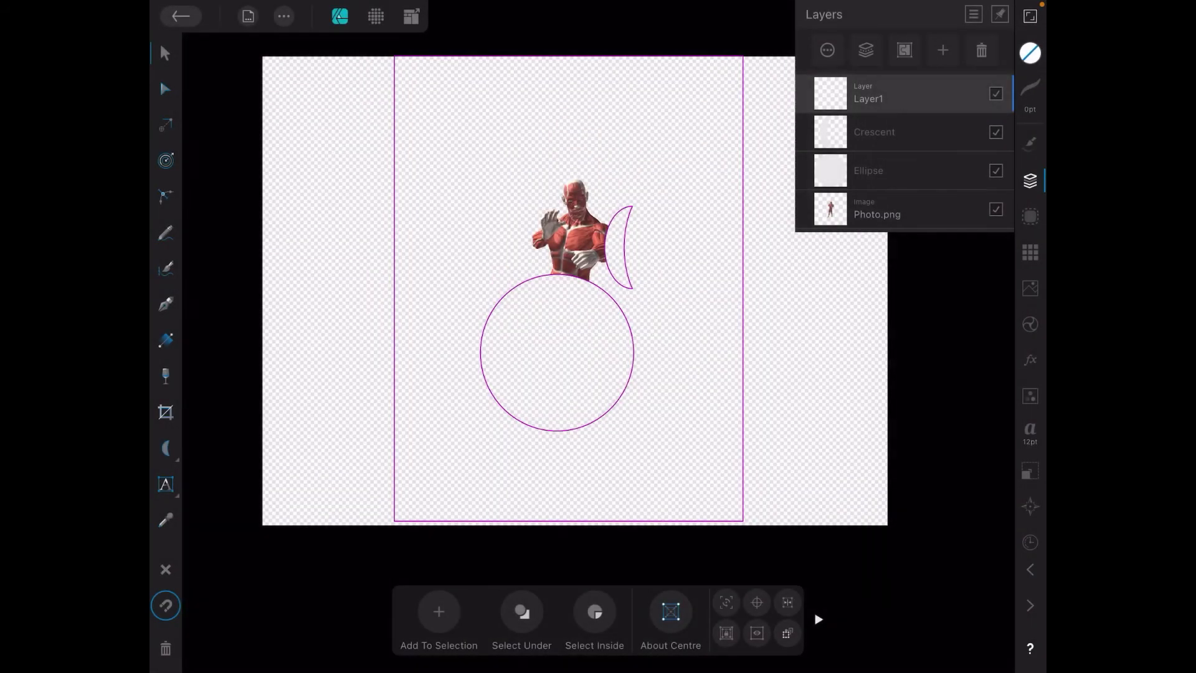
- Drag the landscape painting across the upper canvas, then collapse the Layer1 group in Layers
left_click_drag(331, 81, 839, 495)
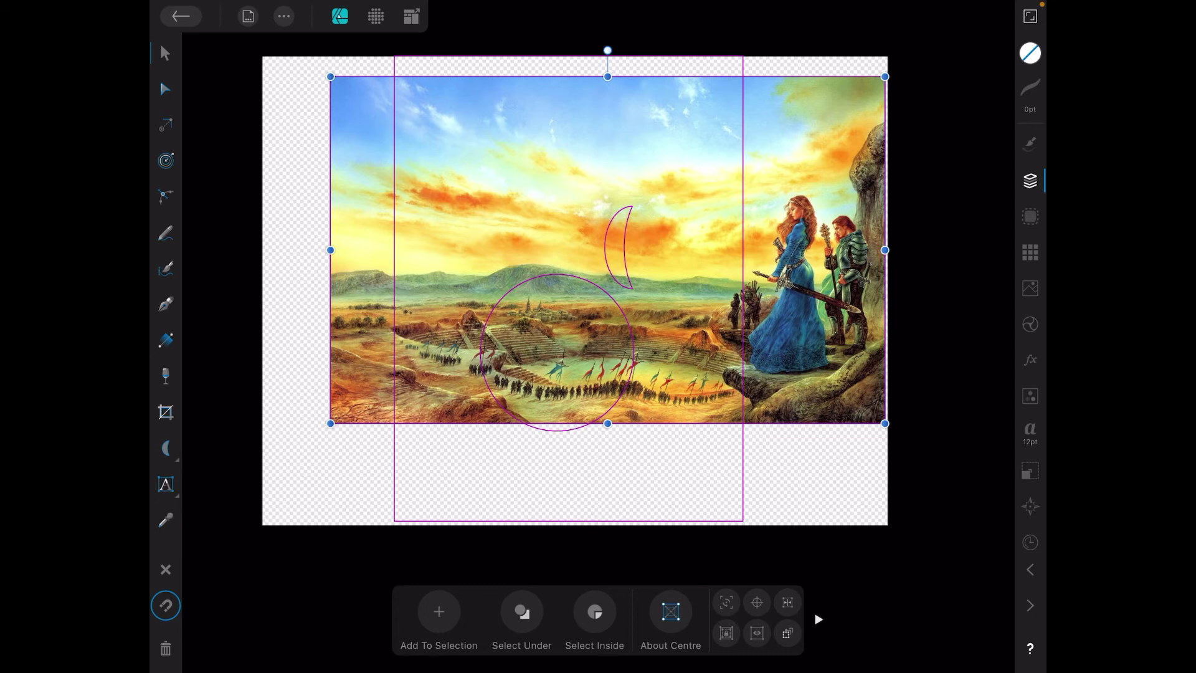
left_click(1029, 180)
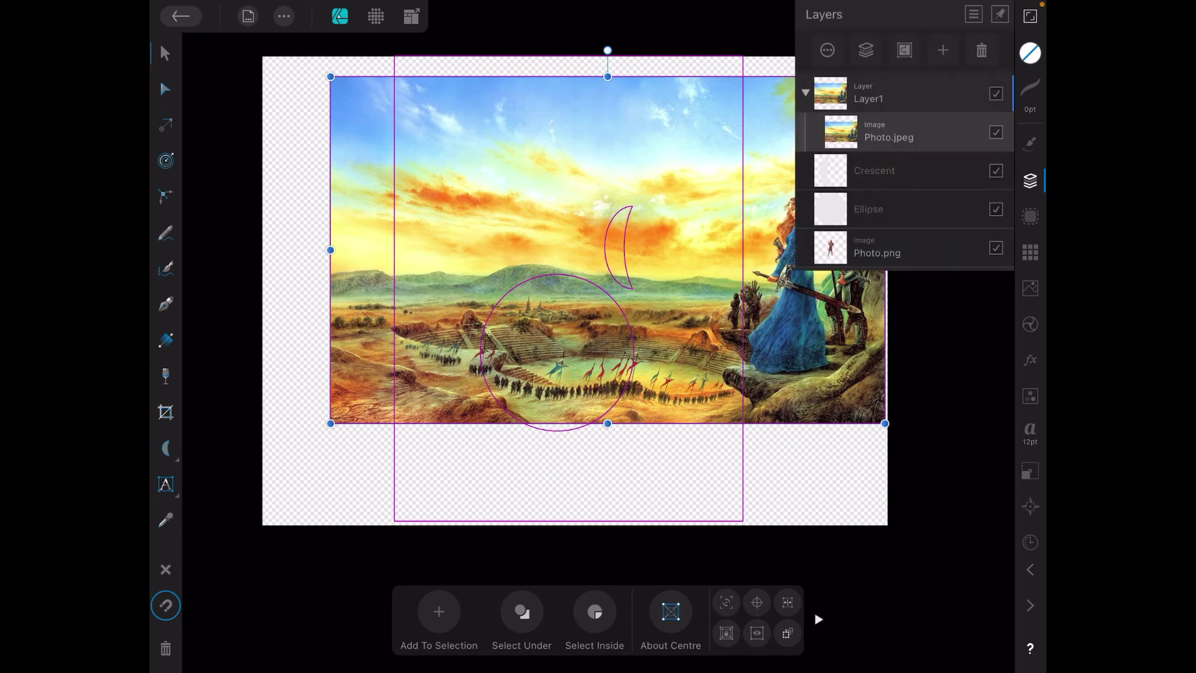
left_click(804, 91)
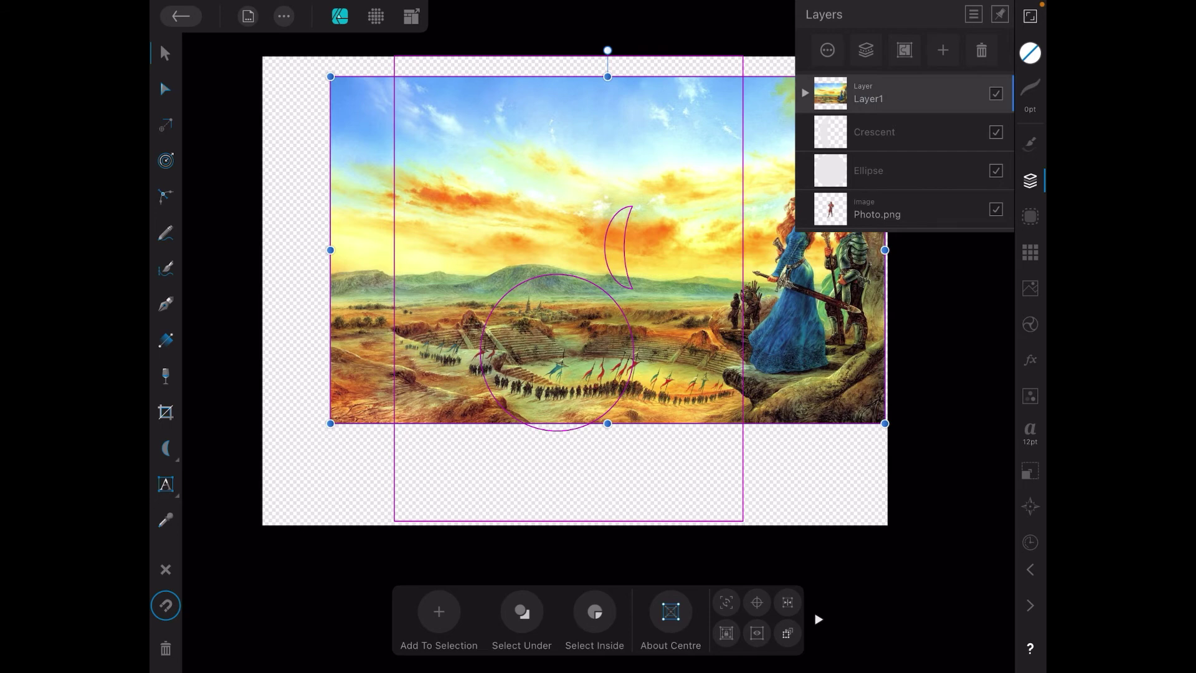
- Draw a rectangle over the landscape's upper-left sky with the Rectangle Tool and show Layers
left_click(165, 448)
left_click(166, 449)
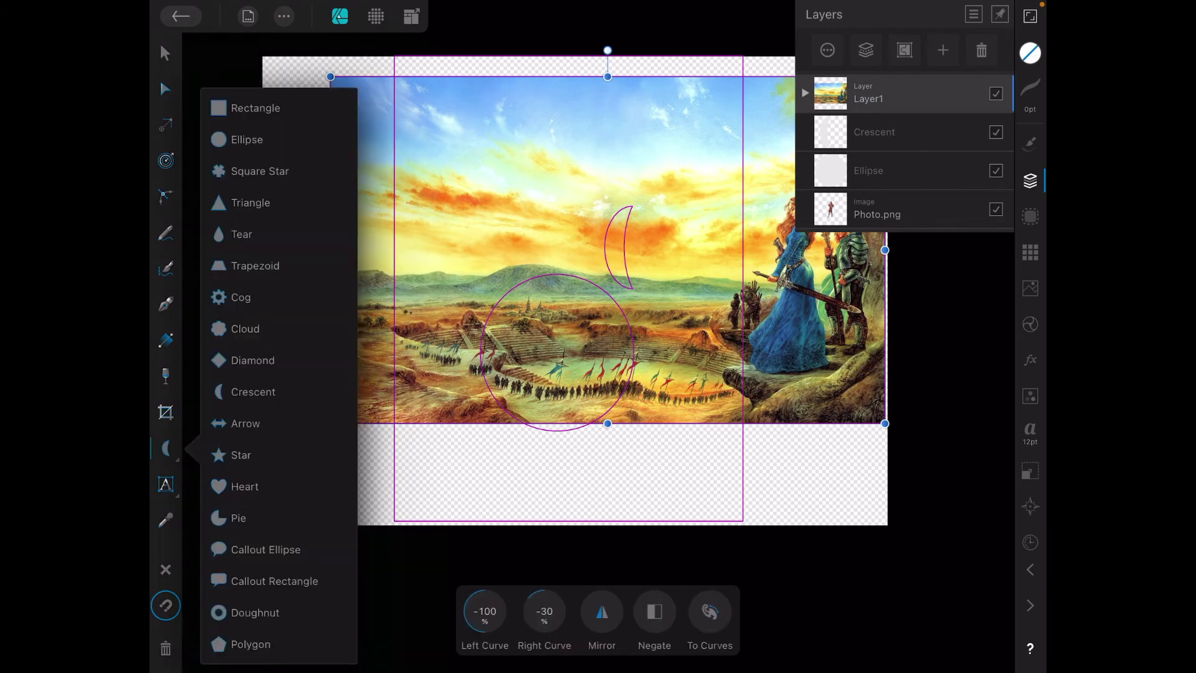
left_click(245, 105)
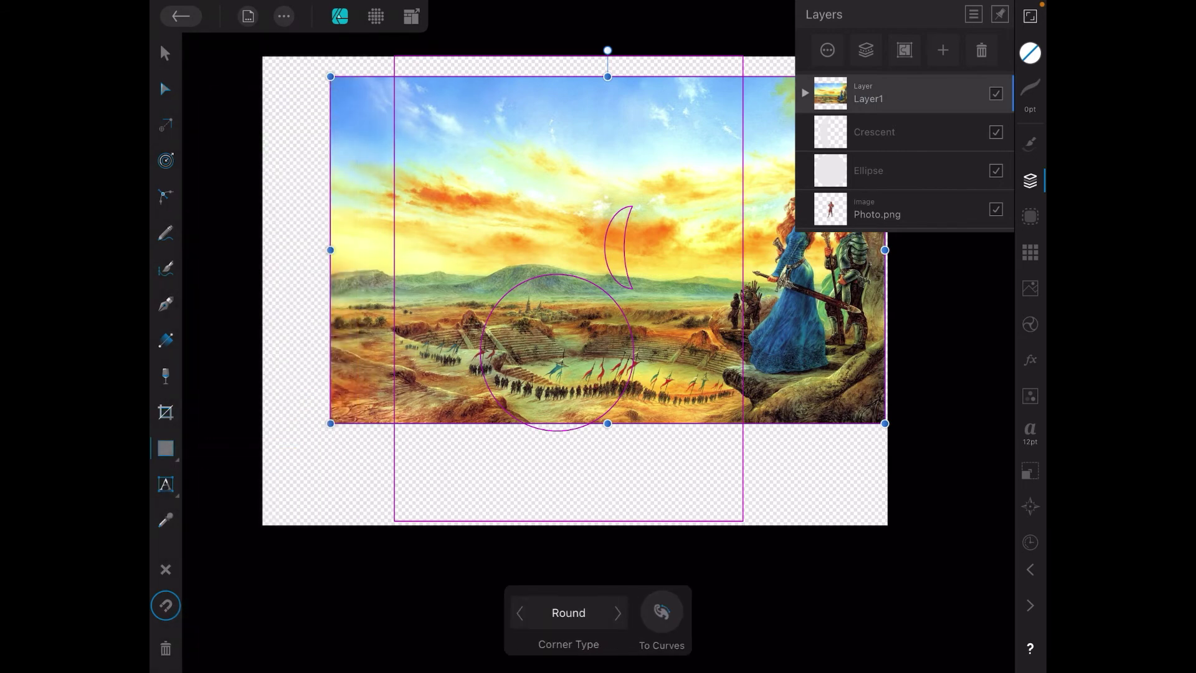
left_click_drag(351, 90, 526, 250)
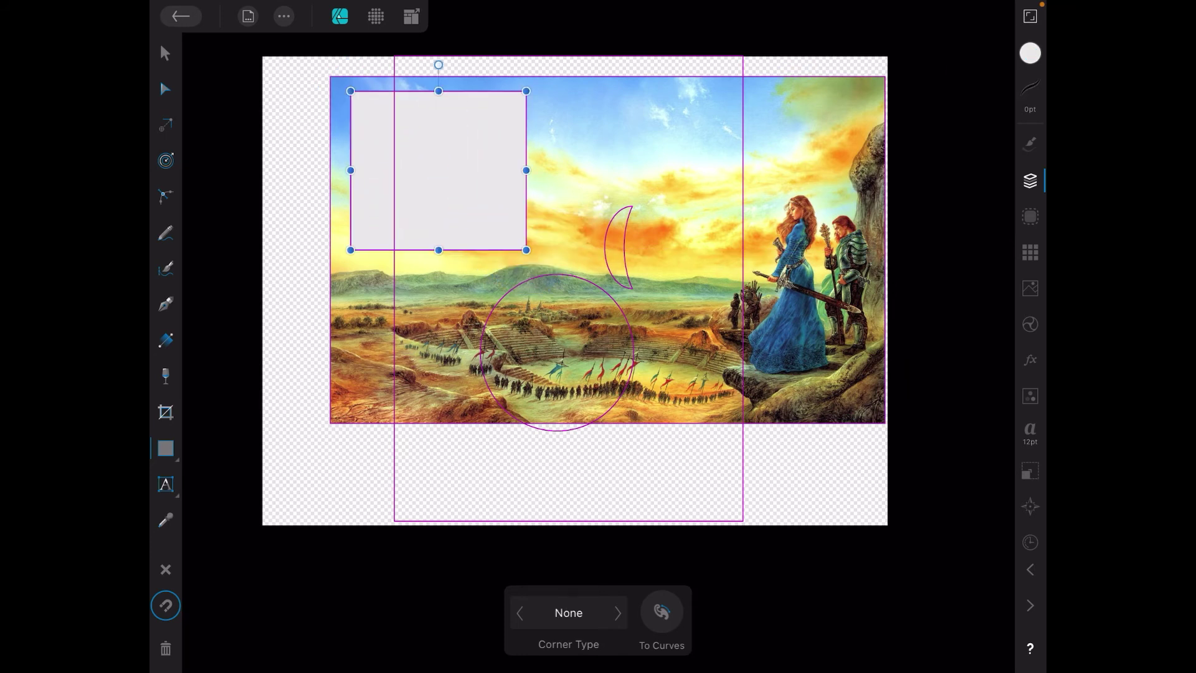
left_click(1029, 181)
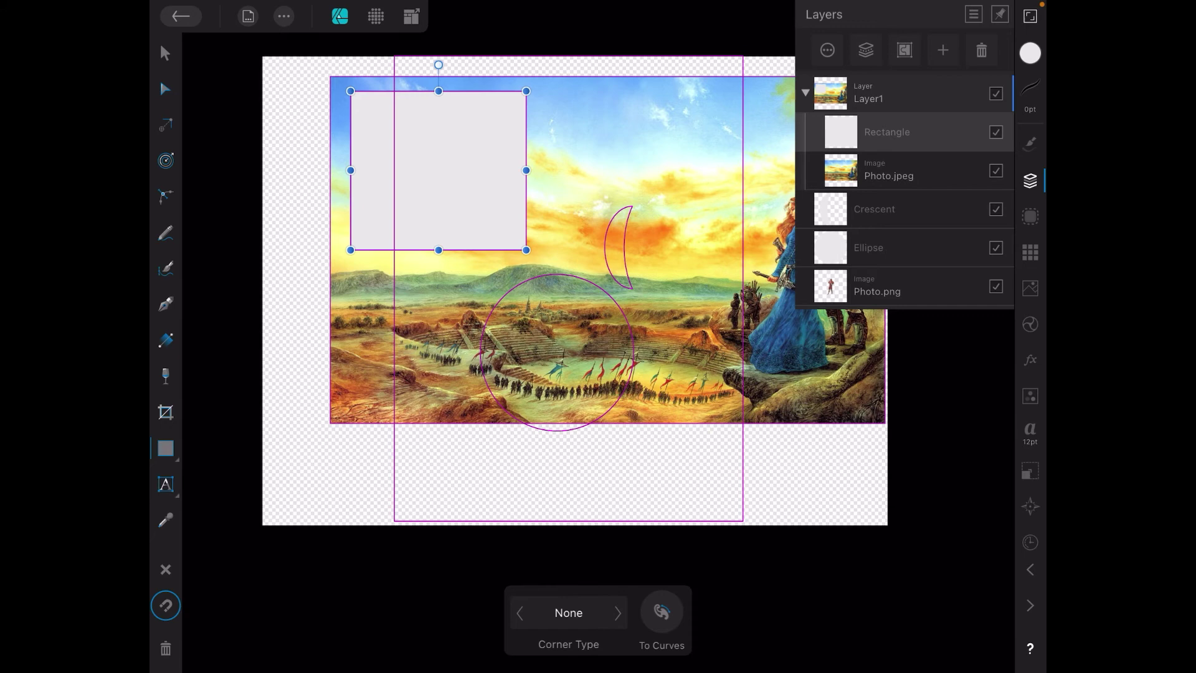
- Set the Rectangle layer's blend mode from Normal to Erase, then select the landscape photo
left_click(827, 50)
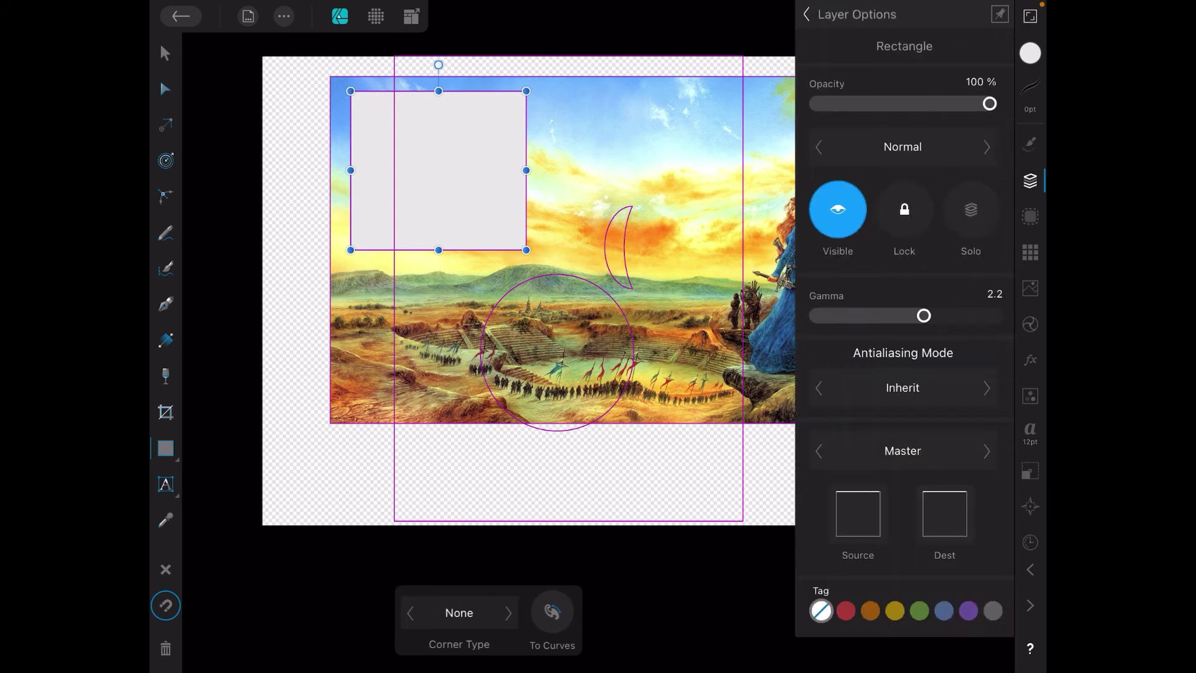
left_click(902, 146)
left_click(713, 302)
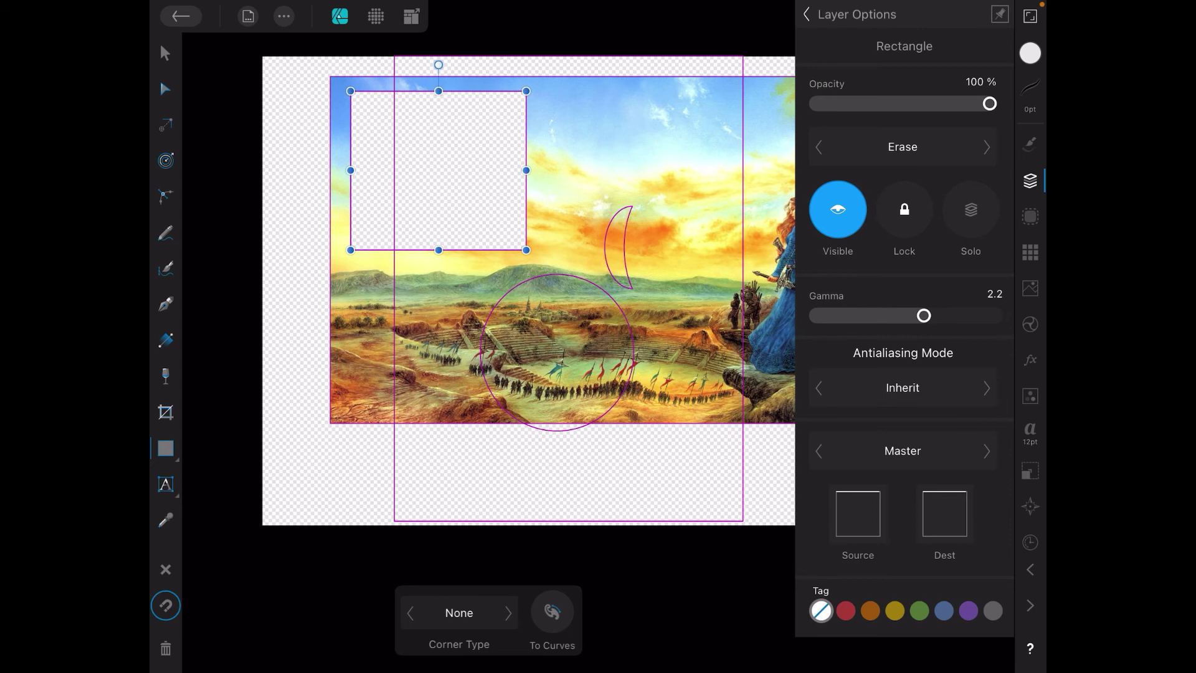
left_click(165, 53)
left_click(593, 96)
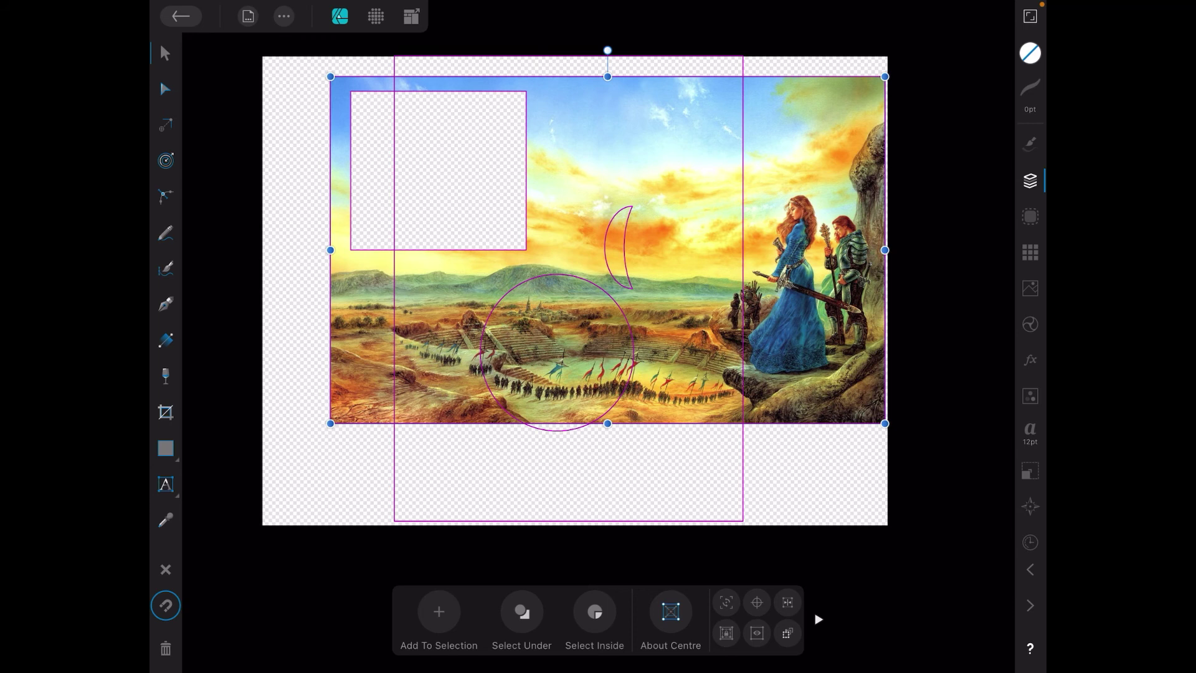
left_click(1030, 181)
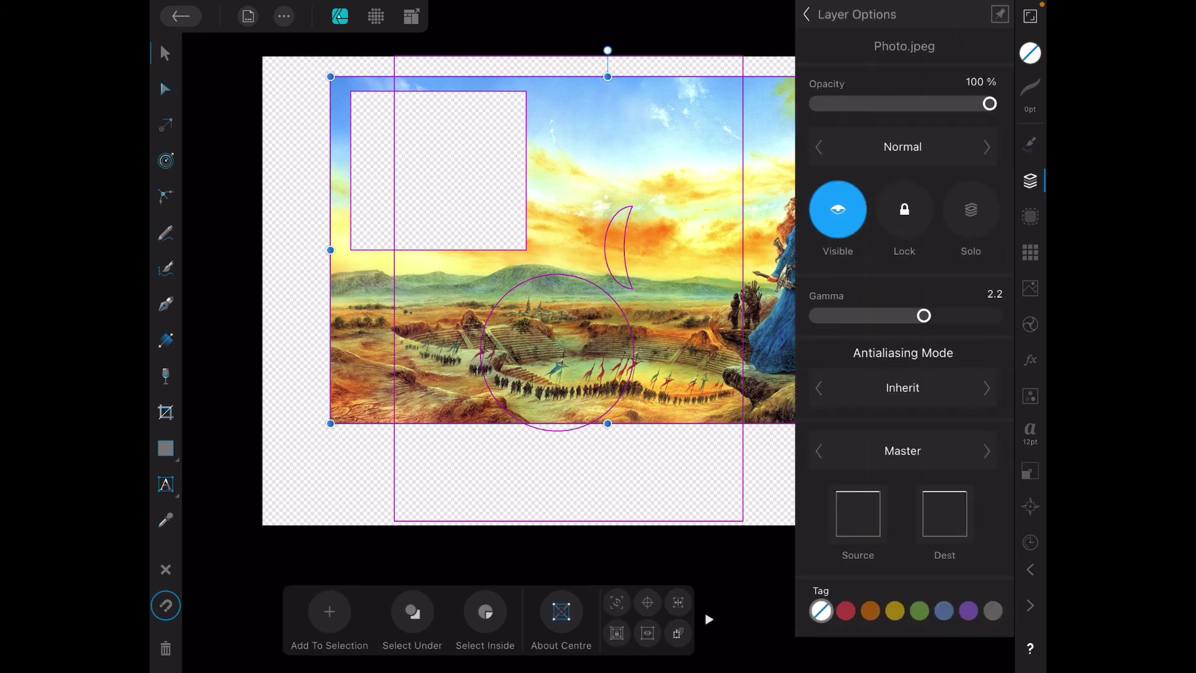
left_click(805, 14)
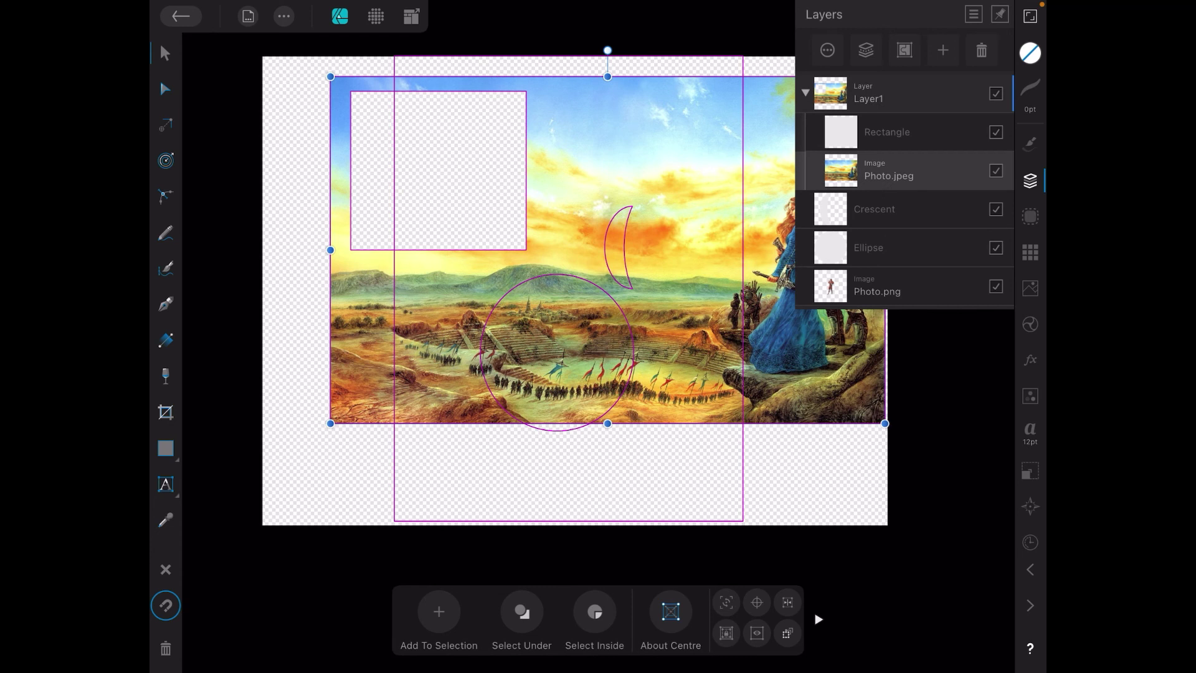
left_click(869, 247)
left_click(875, 210)
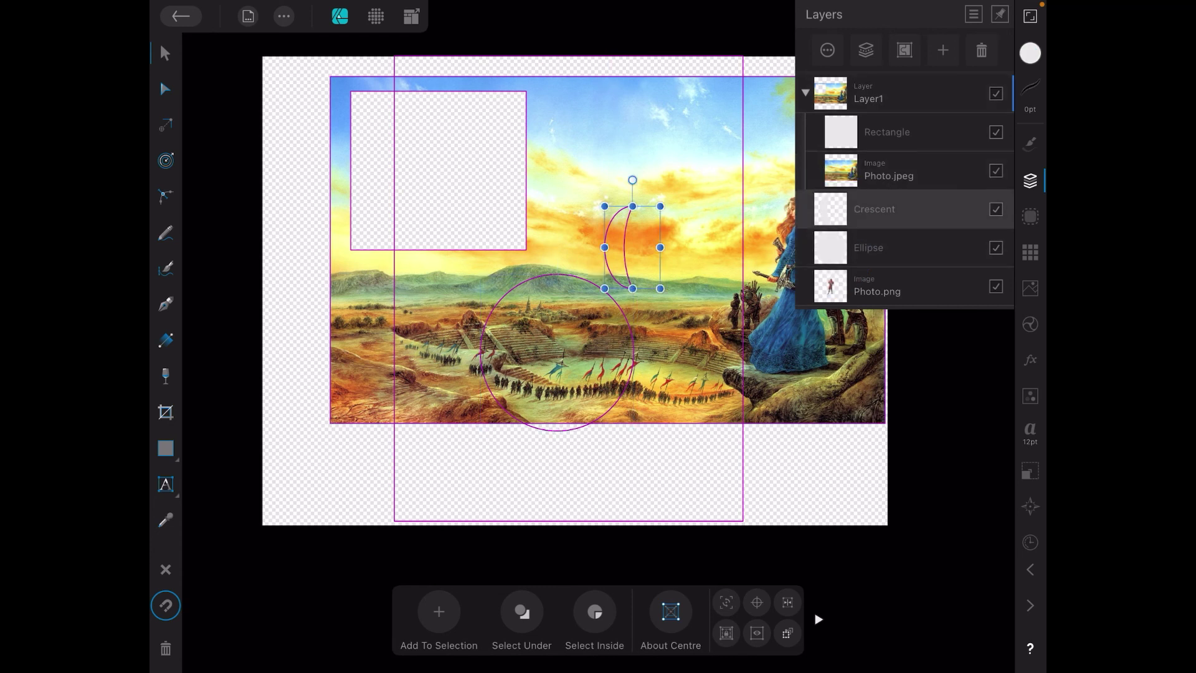
left_click(887, 170)
left_click(888, 132)
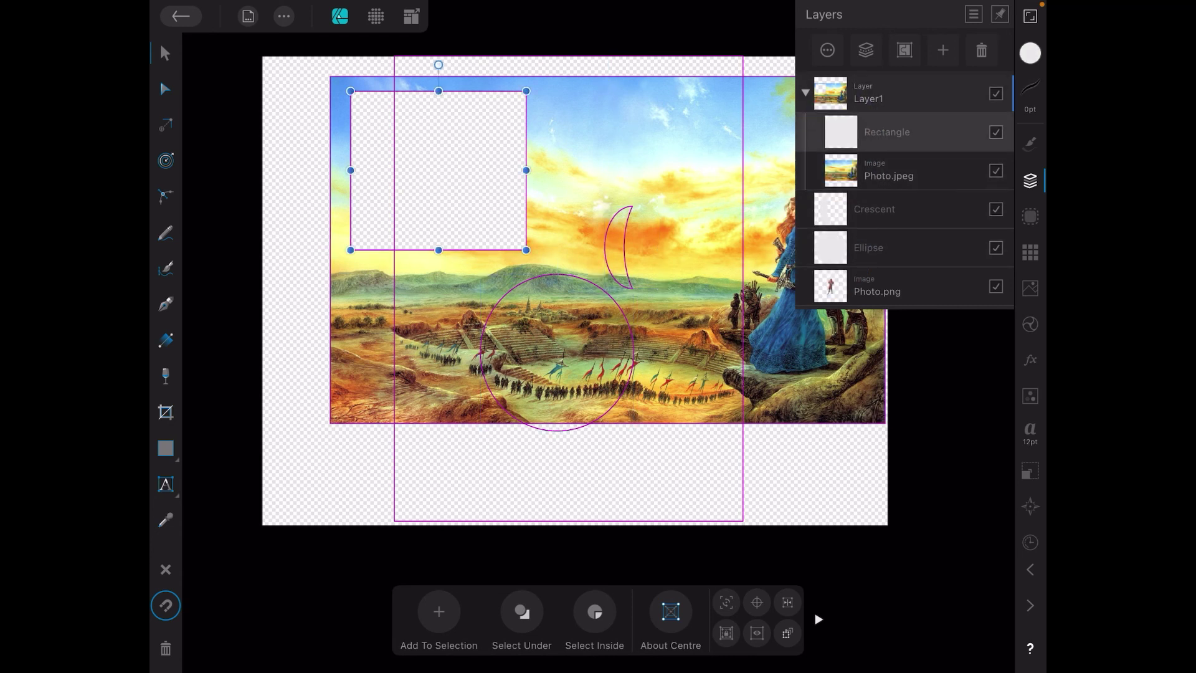
left_click(828, 90)
left_click(804, 90)
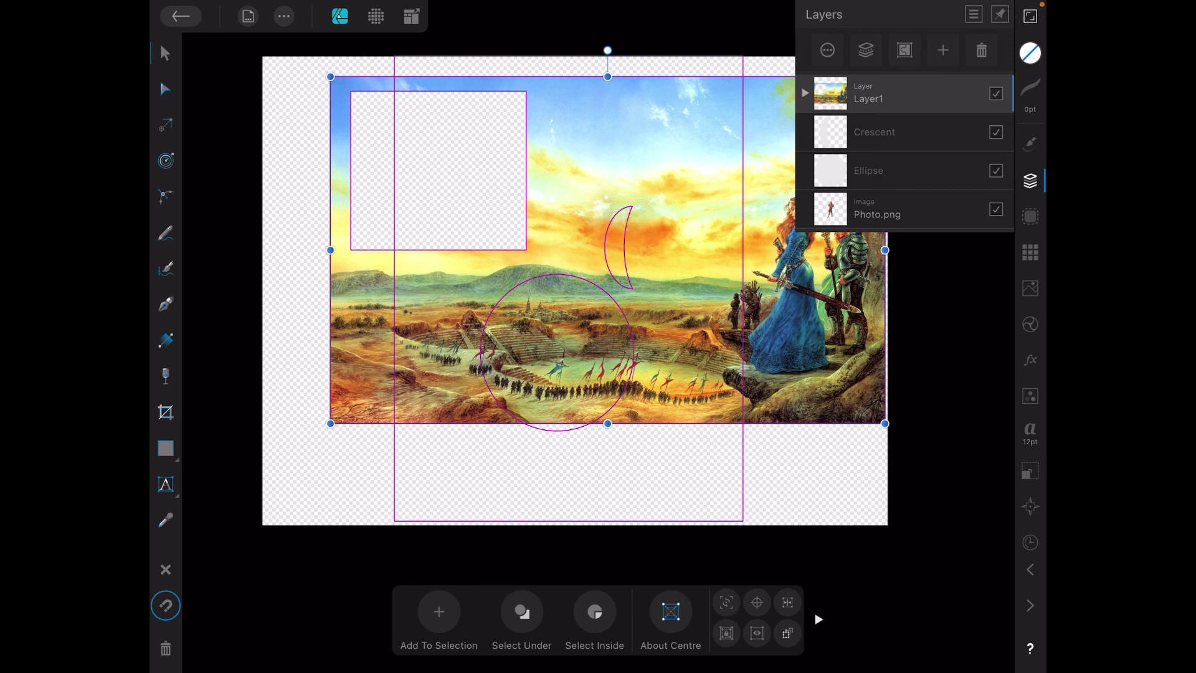
left_click(1029, 181)
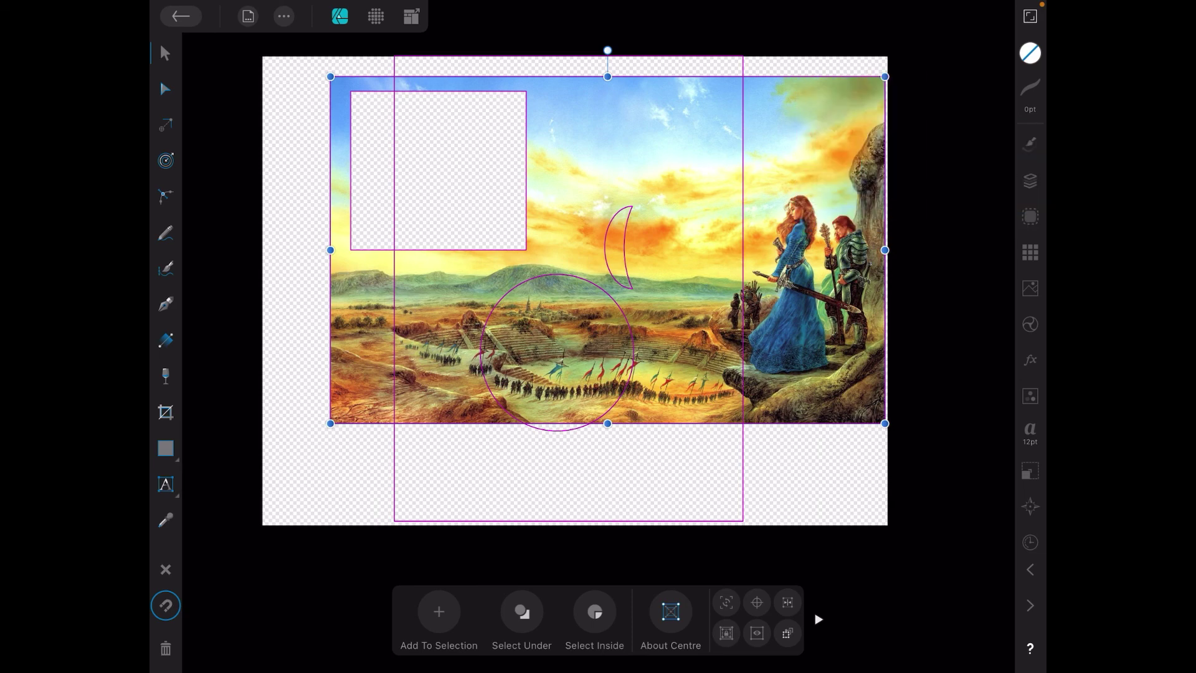